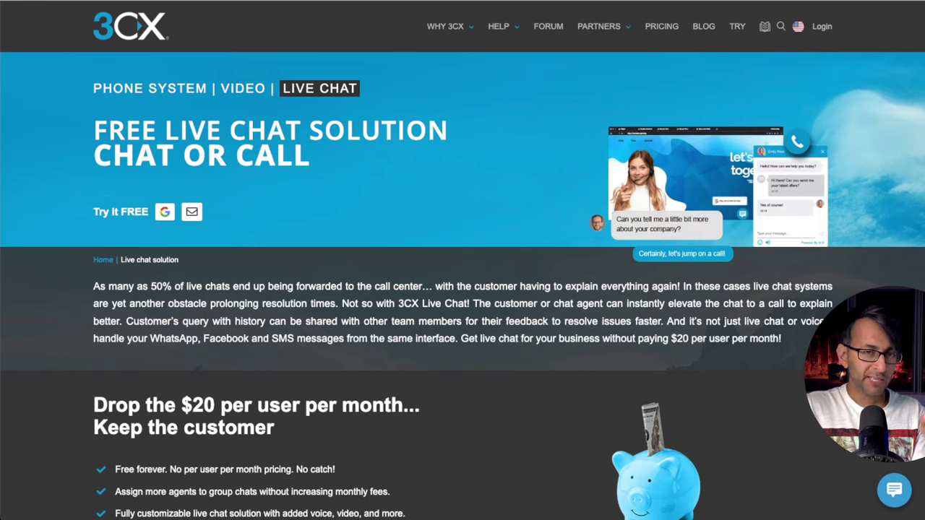
Scroll through the 'Your 3CX Live Chat is ready!' confirmation page
scroll(462, 260, "down", 1)
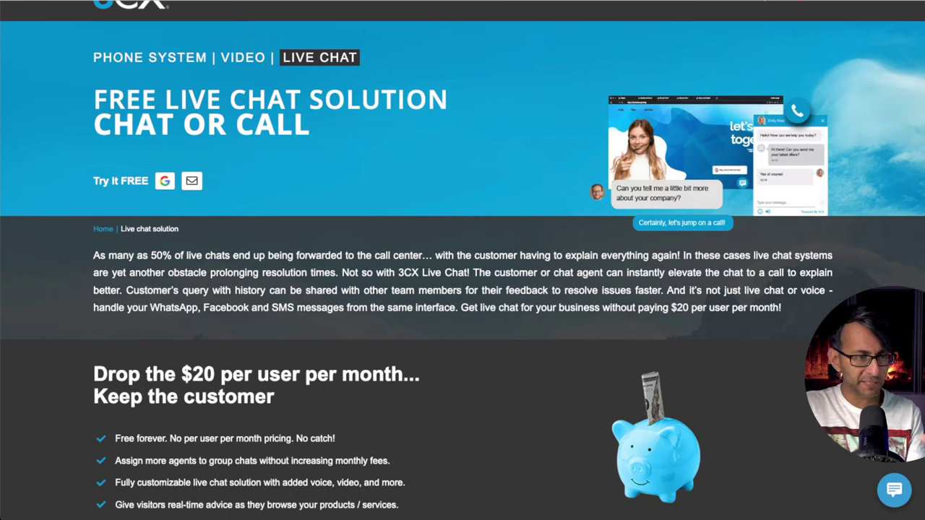
scroll(463, 260, "down", 1)
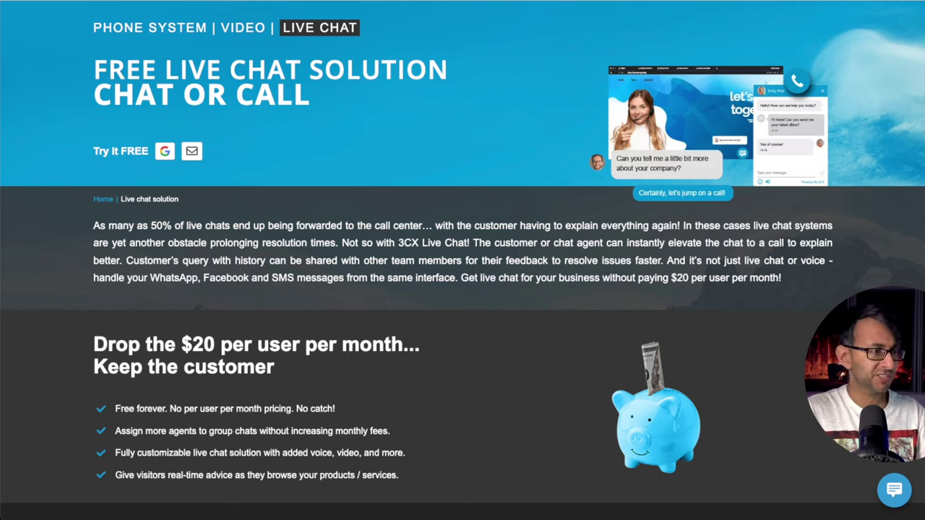
scroll(462, 260, "down", 4)
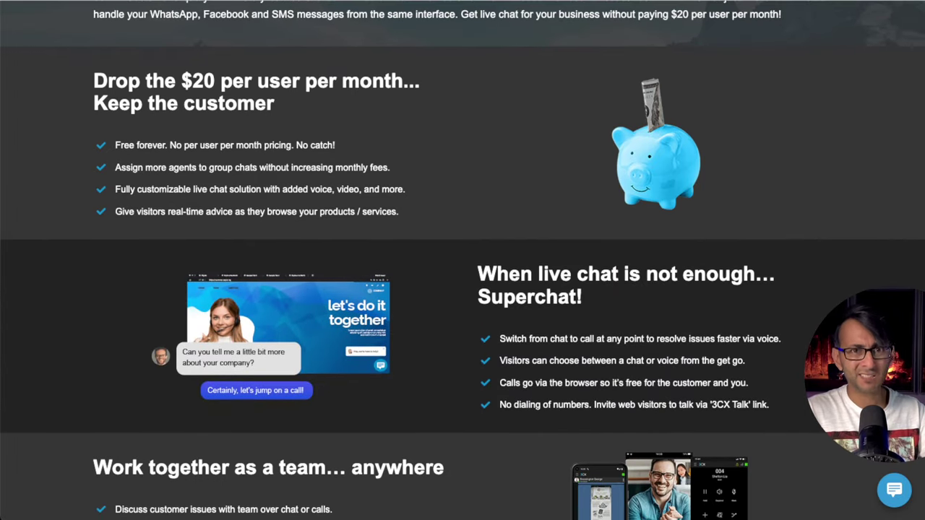
scroll(896, 111, "down", 1)
scroll(896, 111, "up", 2)
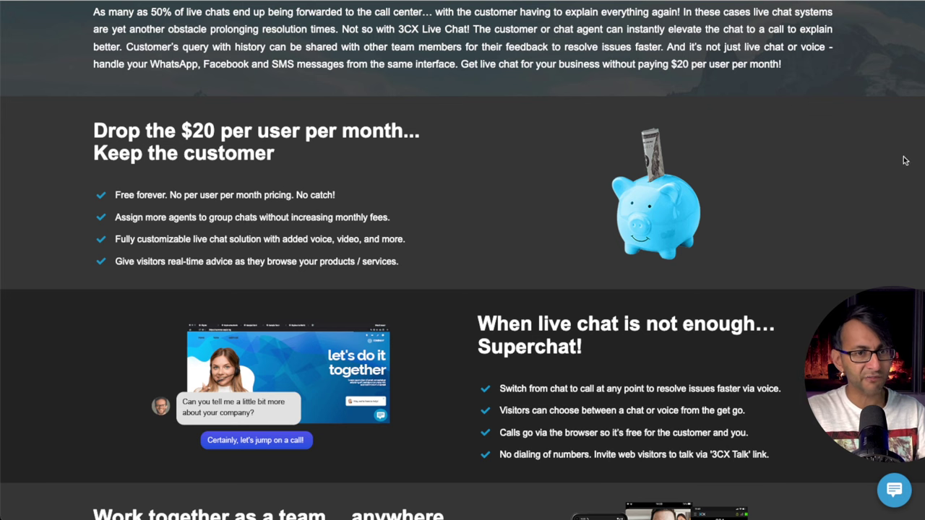
scroll(905, 160, "down", 6)
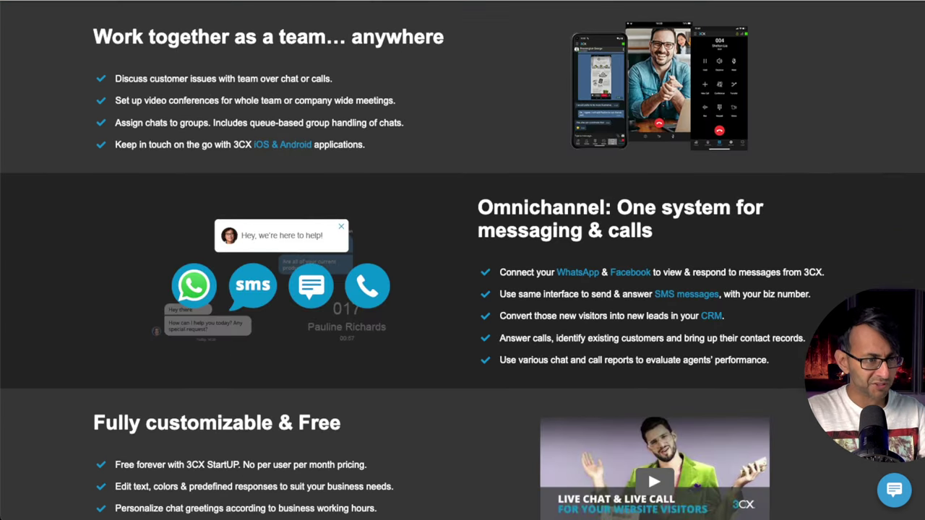
scroll(462, 260, "up", 3)
scroll(463, 260, "up", 4)
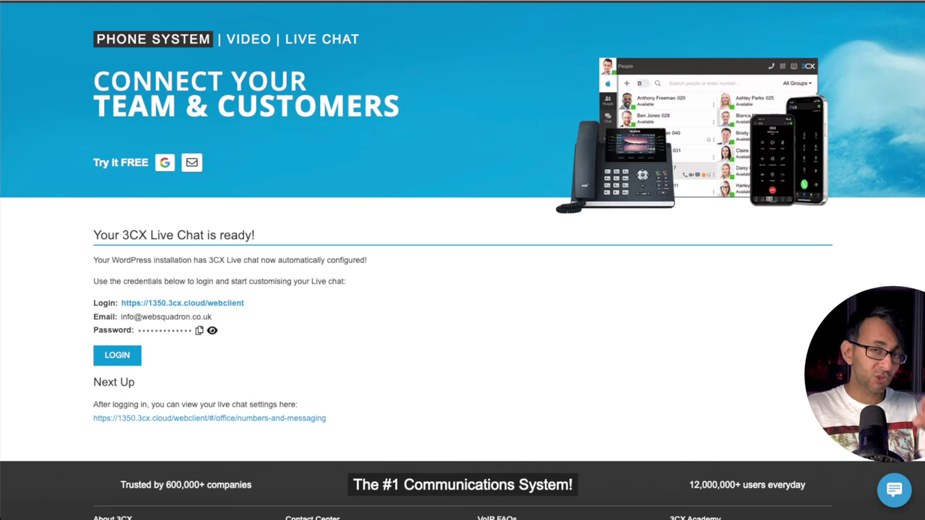
Return to the WordPress 3CX Live Chat Options tab showing the auto-filled 3CX Talk URL
left_click(65, 8)
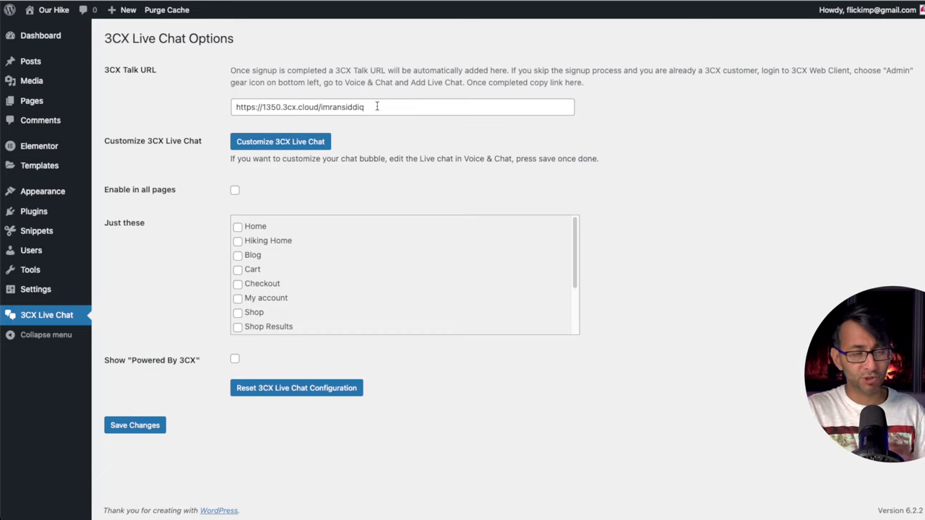
key("ctrl+Tab")
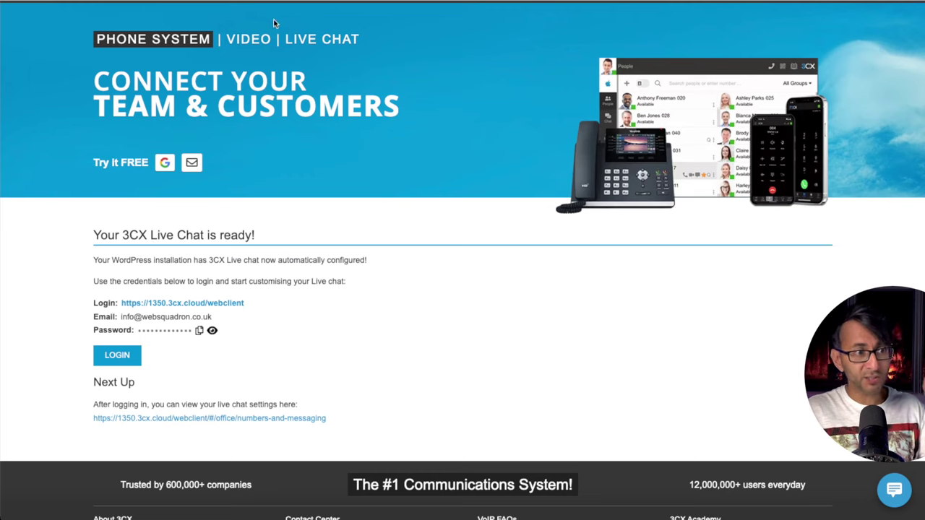
key("ctrl+shift+Tab")
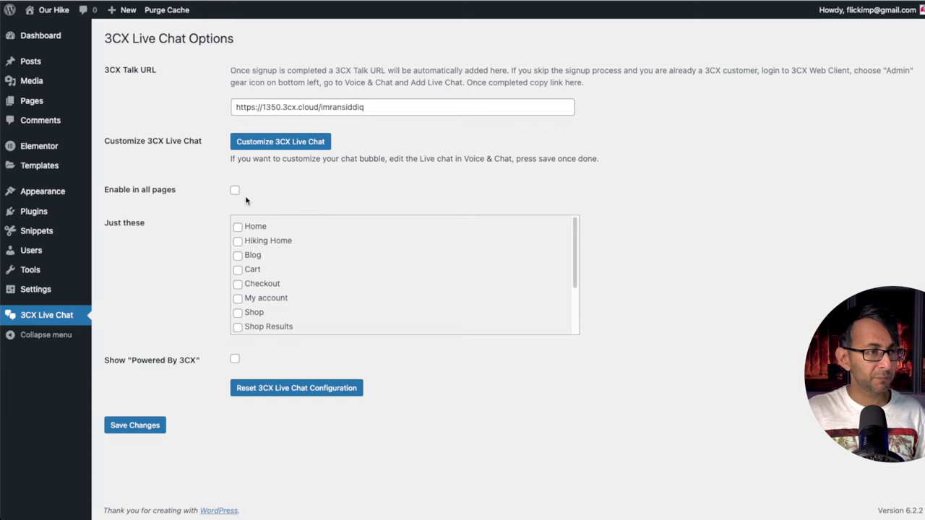
left_click_drag(568, 239, 573, 316)
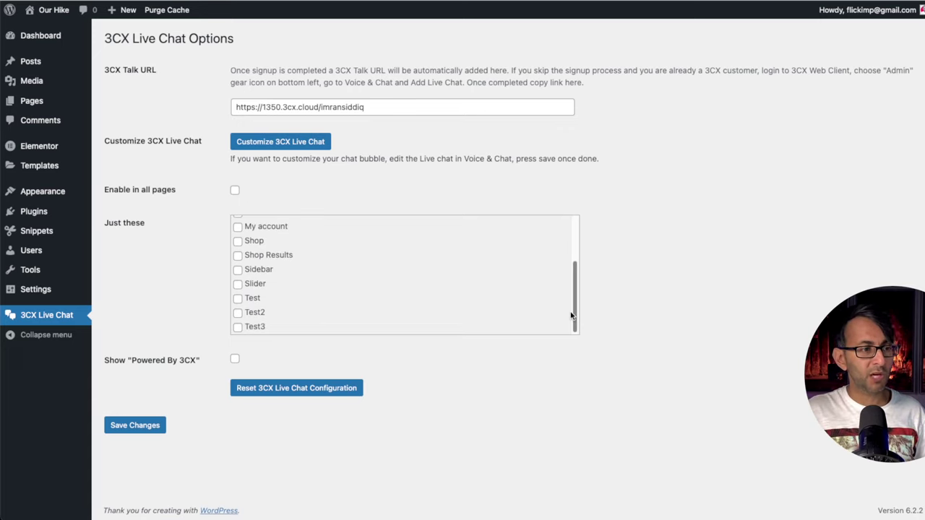
Show the live chat only on the Test page and save the setting
left_click(237, 300)
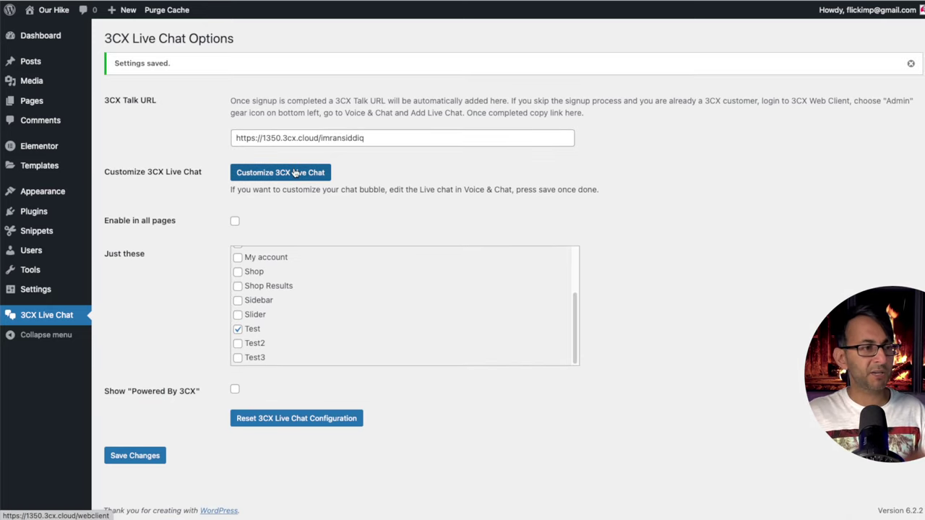
left_click(294, 173)
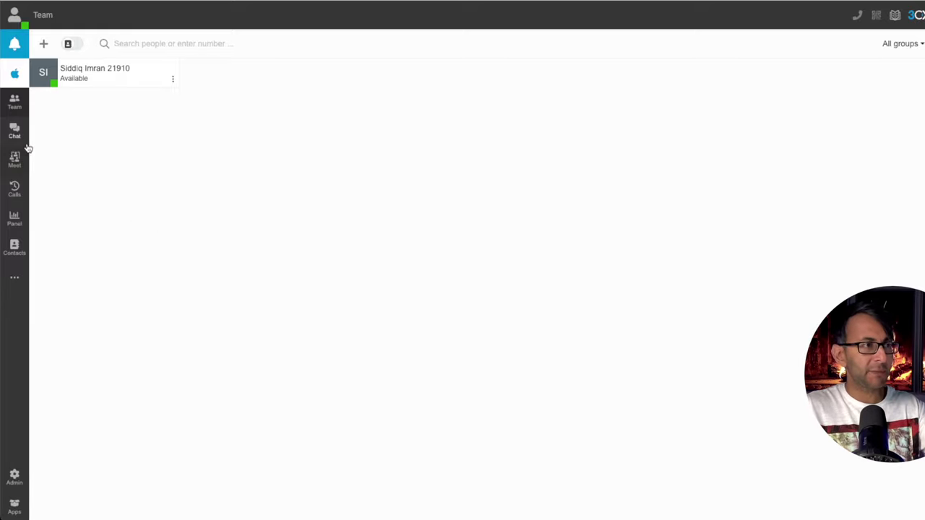
Bring up the avatar's presence status list in the signed-in 3CX Web Client
left_click(14, 16)
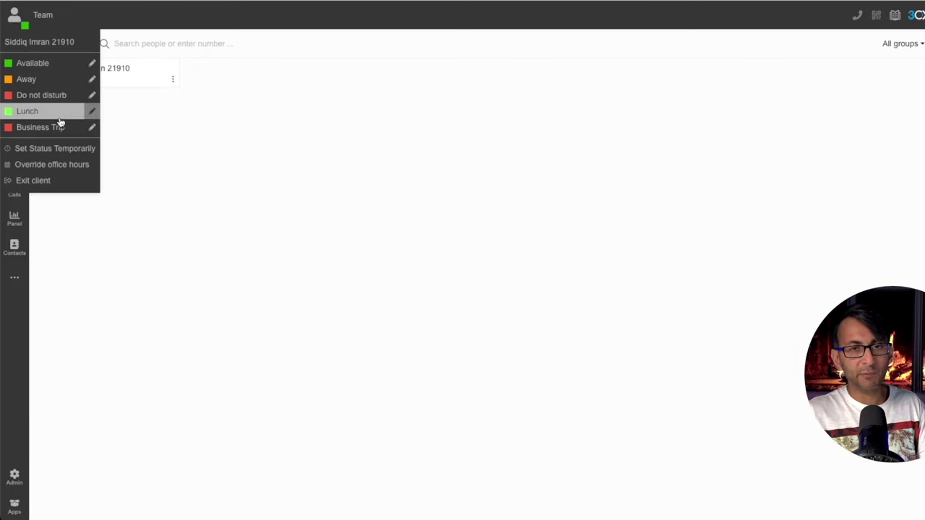
Close the status list, then install the Mac Desktop App from the Apps page
left_click(557, 302)
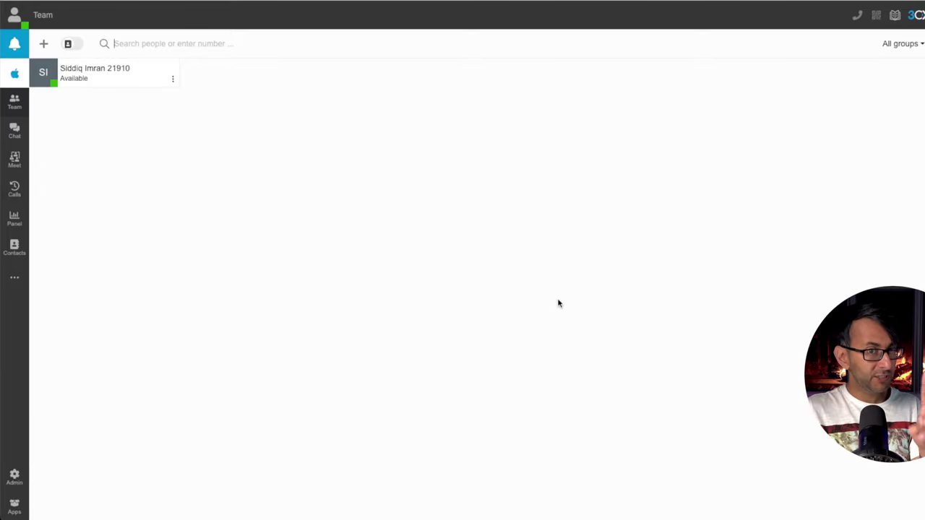
left_click(14, 507)
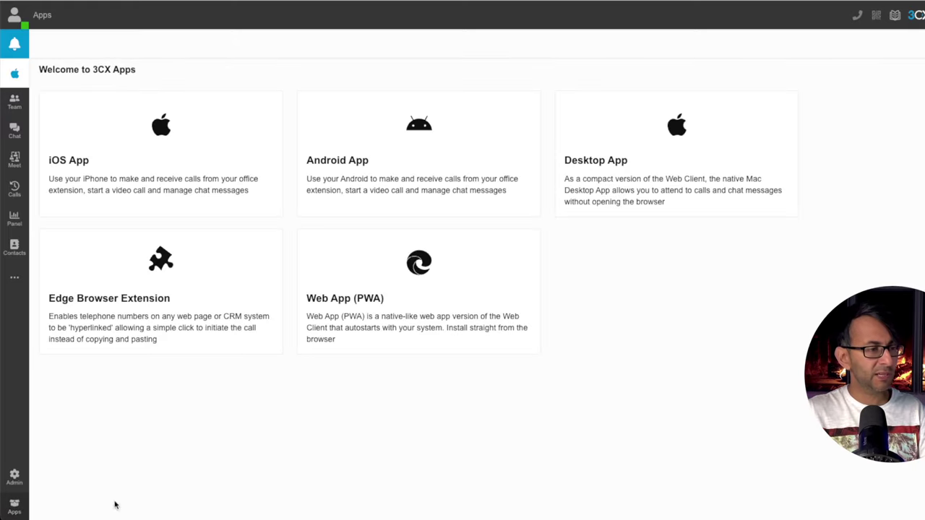
left_click(668, 176)
left_click(420, 159)
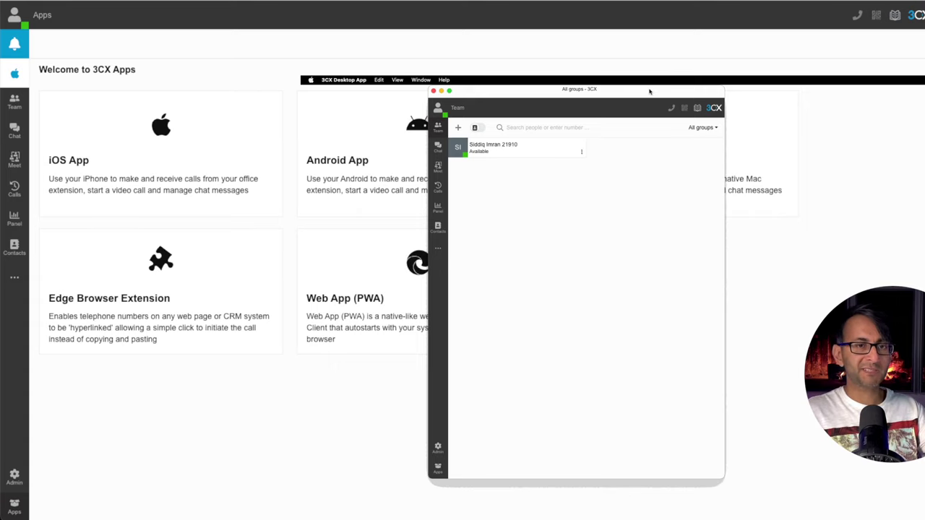
Reposition the opened Mac desktop app window beside the web client
left_click_drag(649, 91, 721, 86)
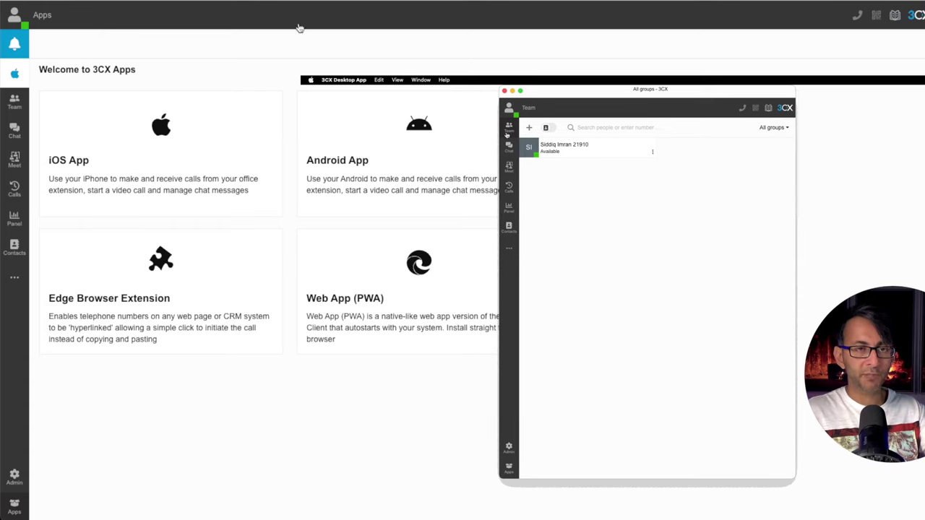
mouse_move(647, 91)
left_mouse_down()
mouse_move(629, 91)
mouse_move(639, 96)
left_mouse_up()
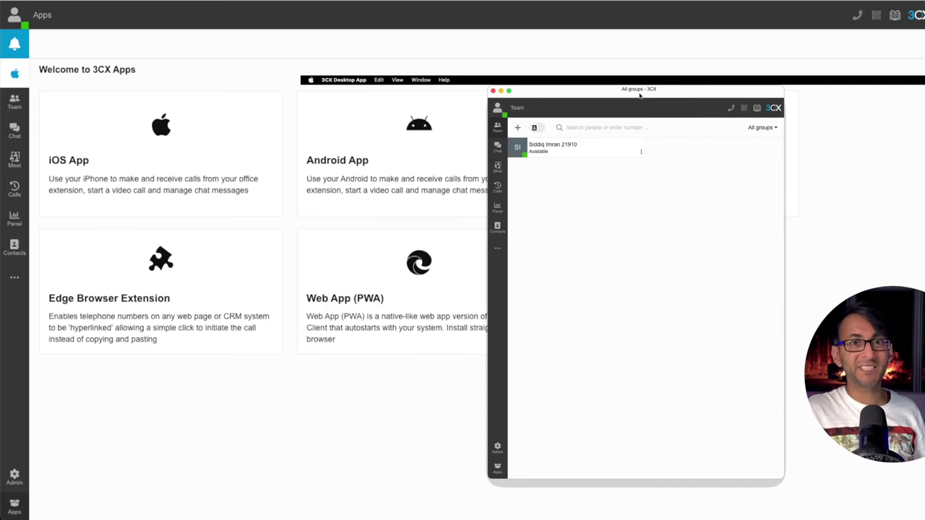
left_click(14, 477)
Open the owner user's 3CX Talk tab from Admin > Users
left_click(67, 72)
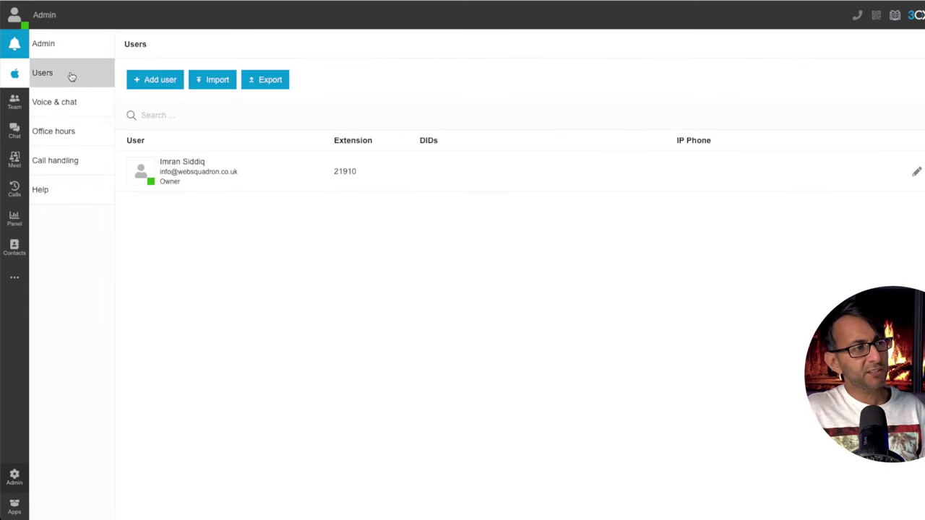
left_click(221, 182)
left_click(183, 75)
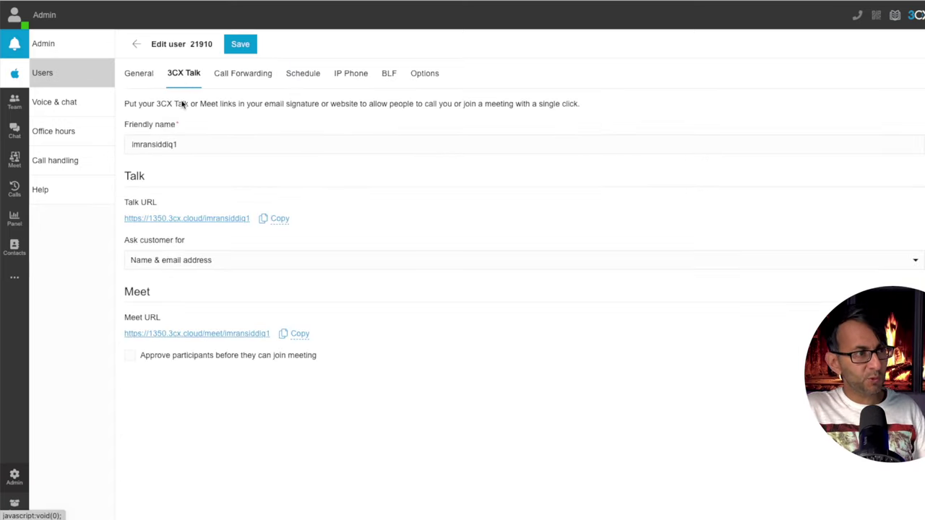
Try replacing the friendly name with a personal name, then undo and abandon the edit
left_click(189, 144)
key("ctrl+a")
type("imran")
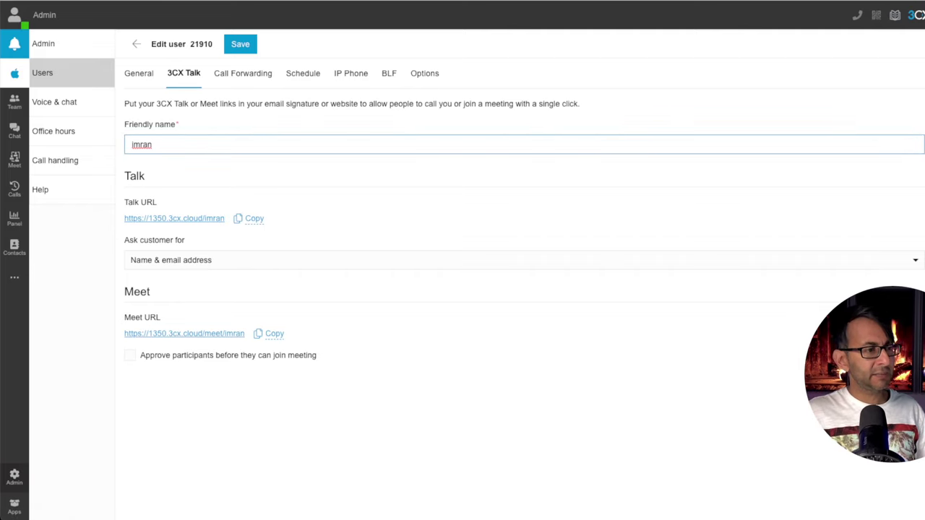
key("ctrl+z")
left_click(186, 371)
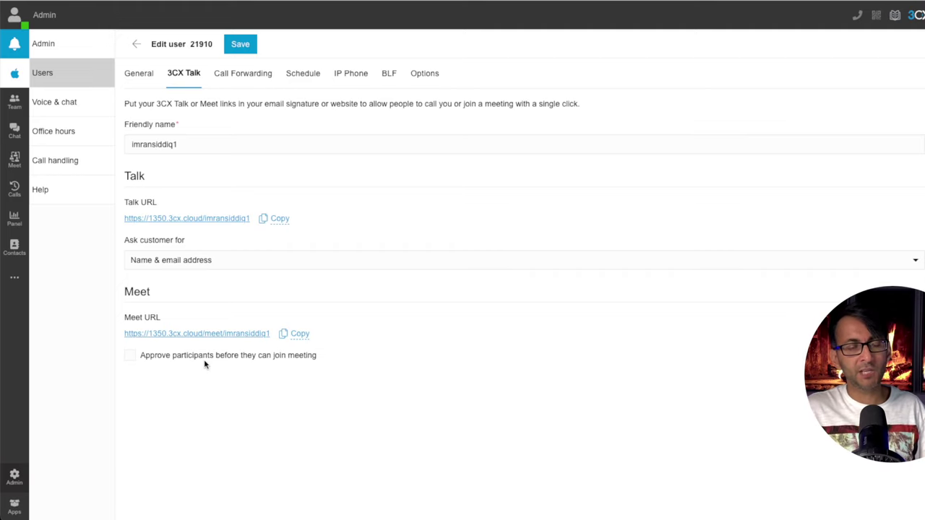
left_click(228, 77)
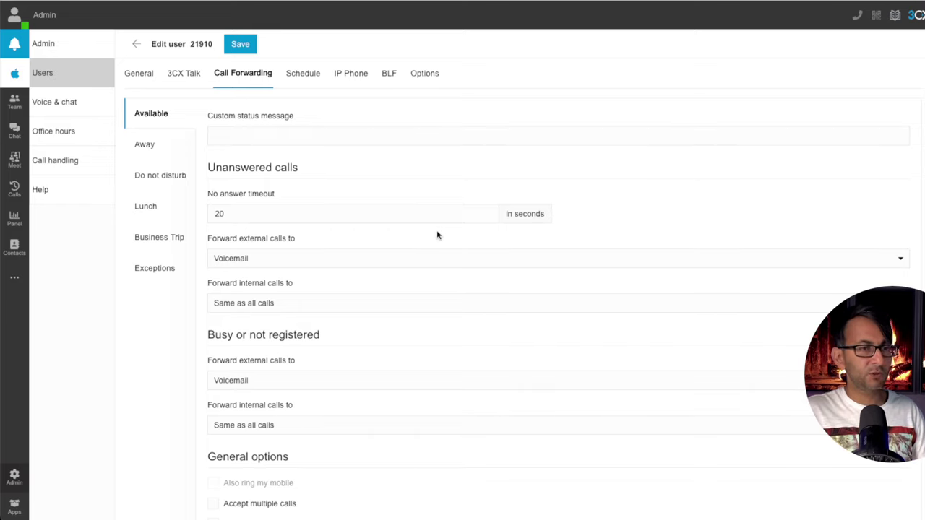
Set the Available status custom message to 'I'm Available'
left_click(8, 15)
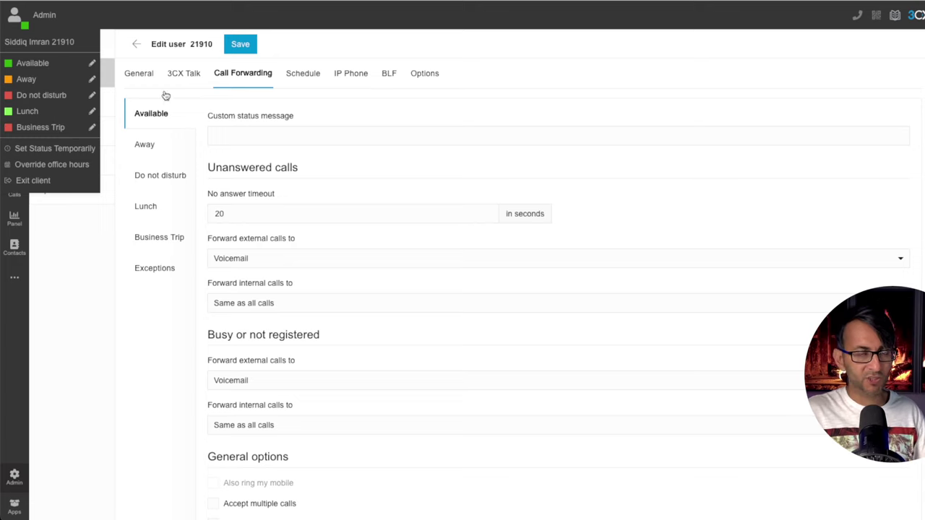
left_click(351, 116)
left_click(310, 137)
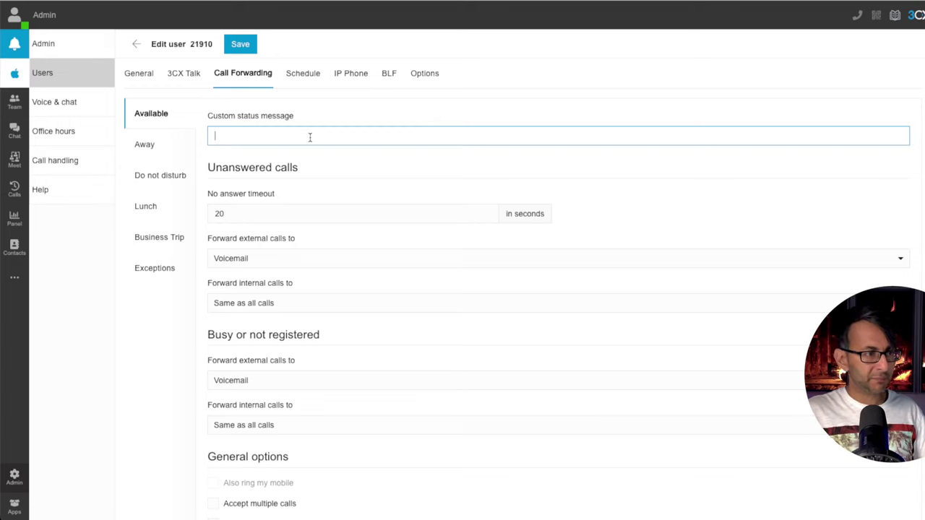
type("I'm Available")
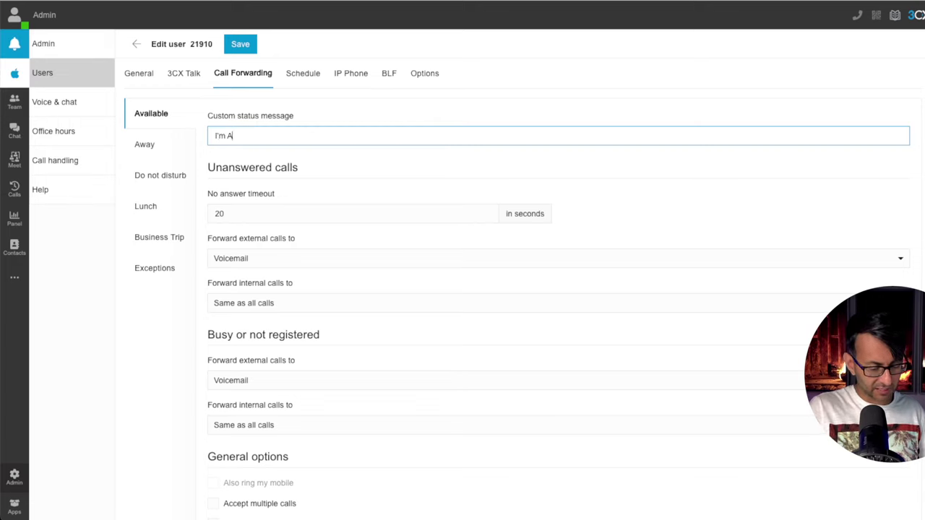
Check the Away forwarding rules, keeping internal calls forwarded to Voicemail
left_click(163, 150)
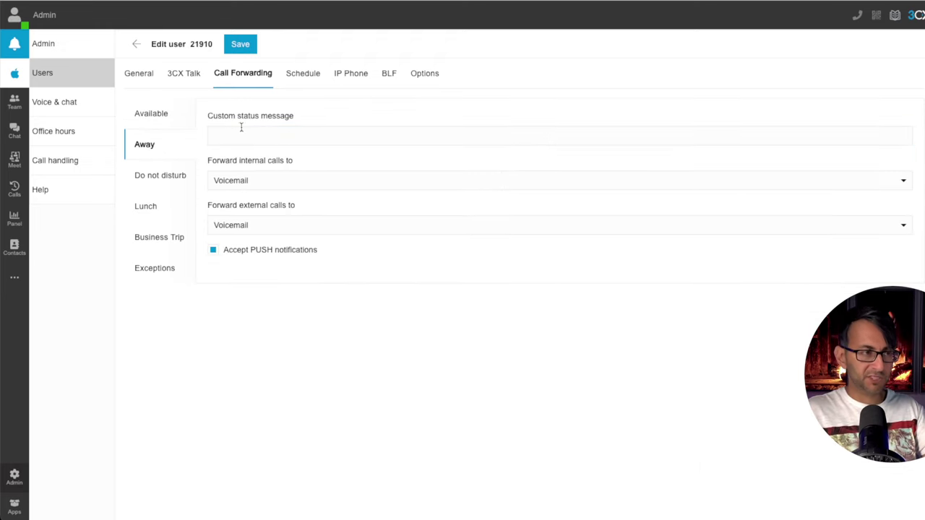
left_click(166, 121)
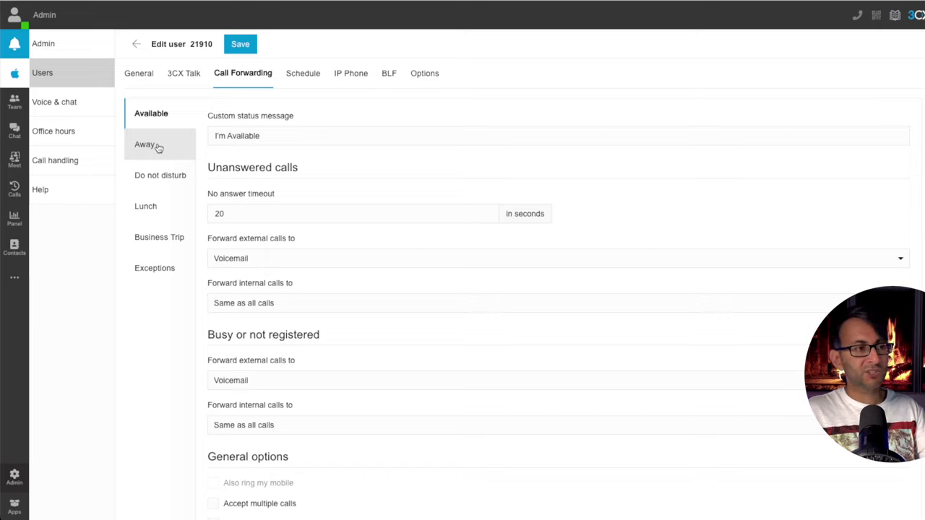
left_click(159, 147)
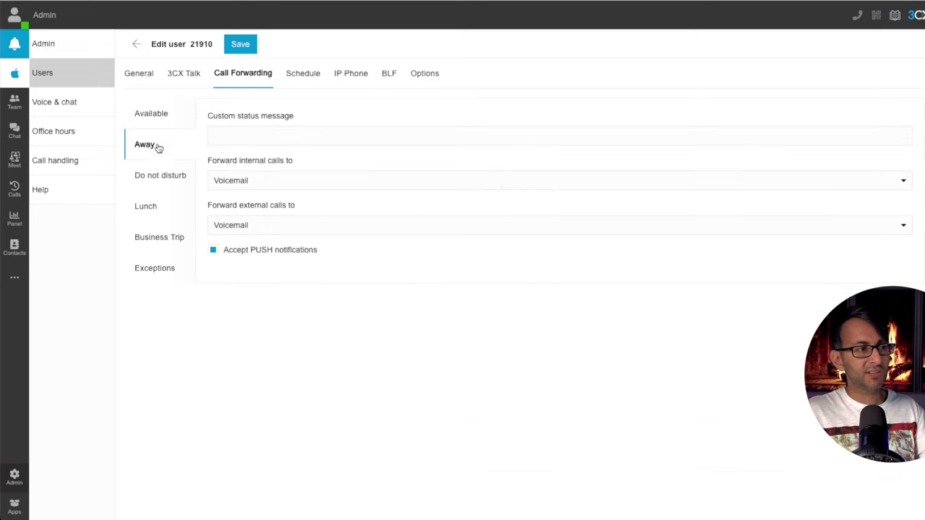
left_click(273, 181)
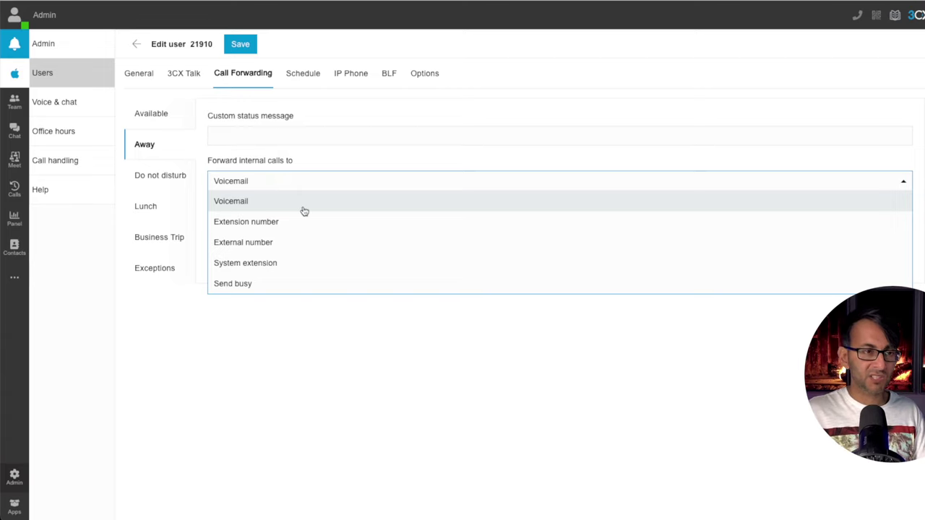
left_click(354, 161)
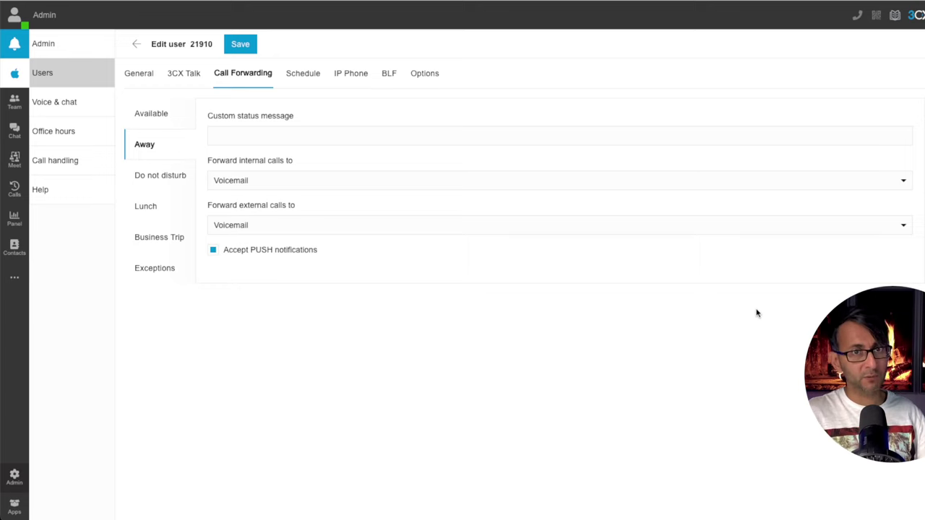
left_click(303, 73)
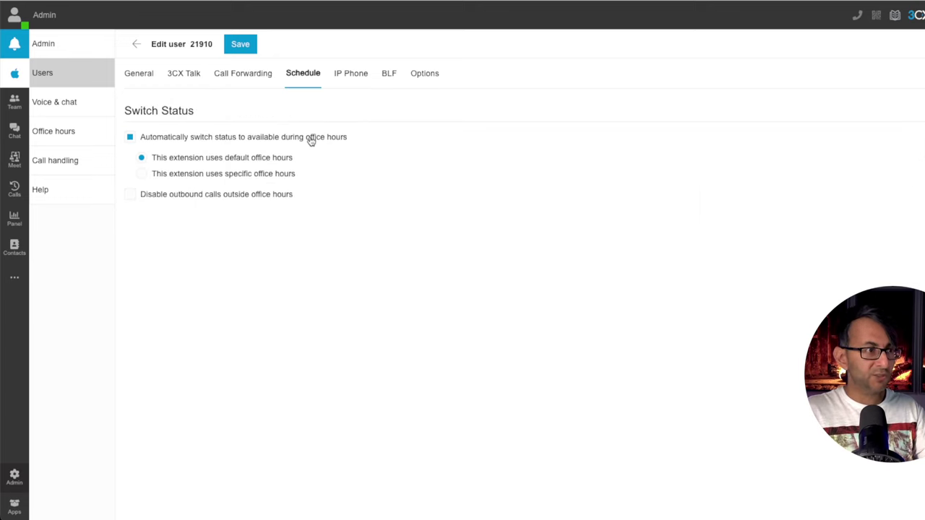
Go via Office hours and Users to Voice & chat and open the 3CX Live Chat
left_click(88, 138)
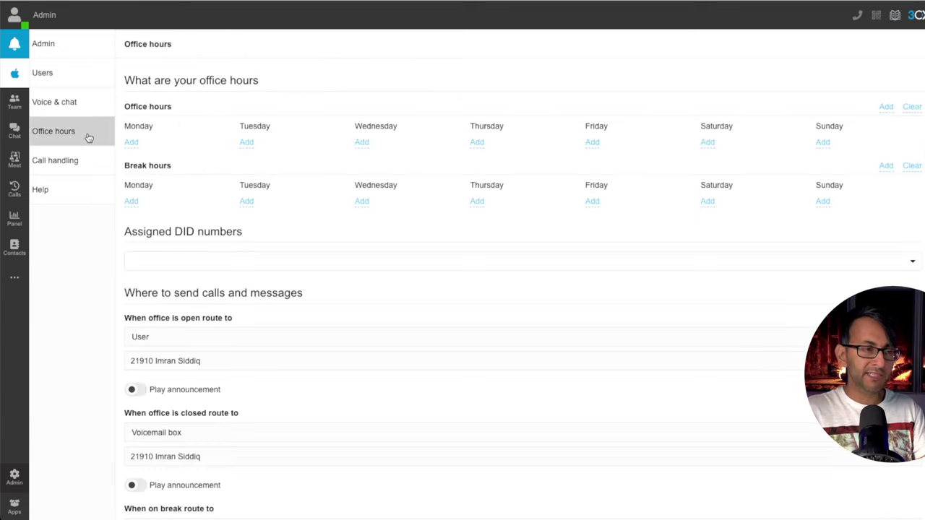
left_click(91, 86)
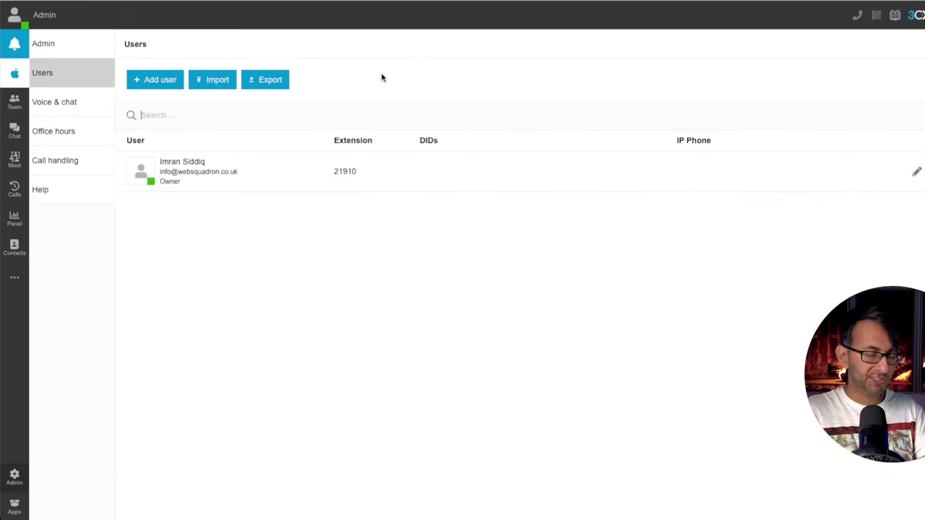
left_click(73, 104)
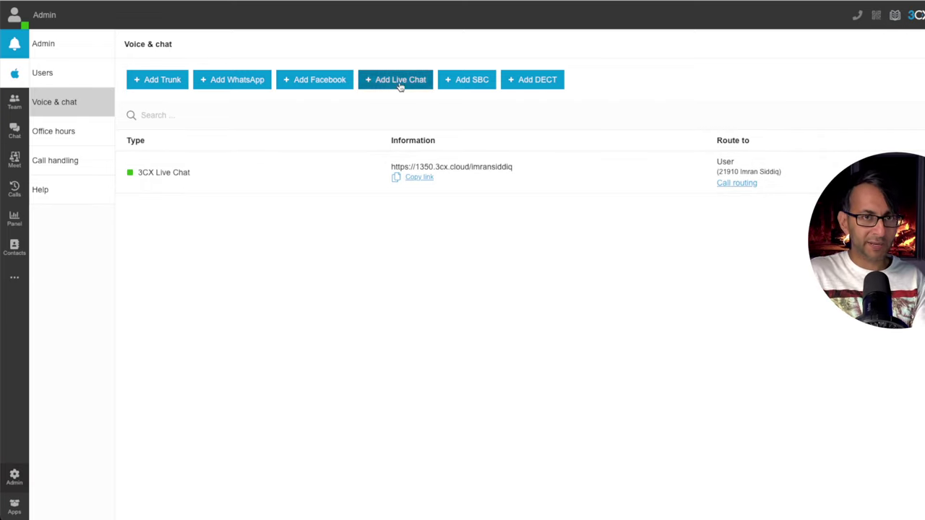
left_click(314, 176)
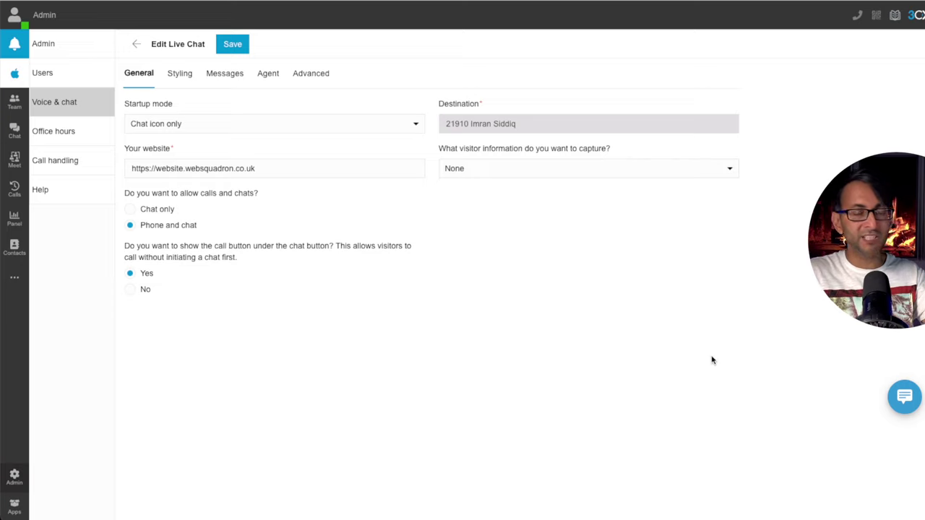
Try full chat box startup and chat-only mode, reverting to chat icon and phone and chat
left_click(400, 125)
left_click(373, 164)
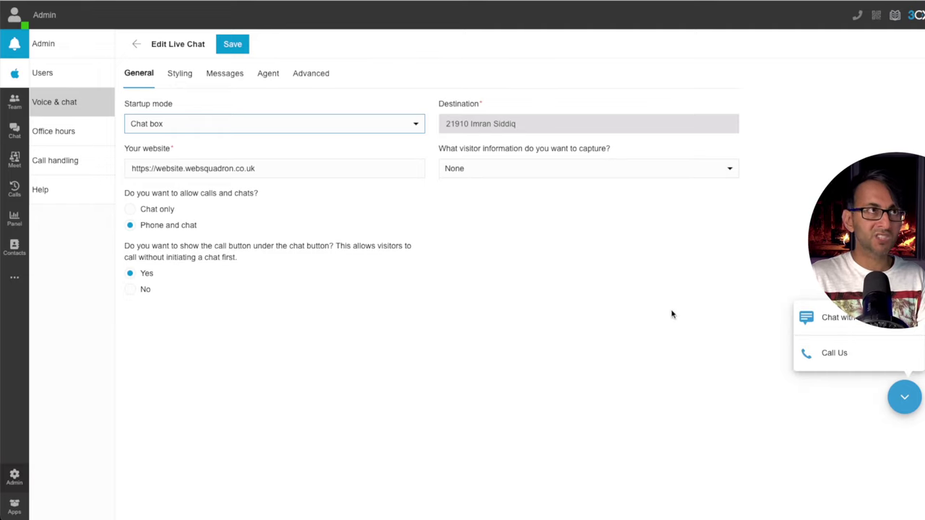
left_click(305, 128)
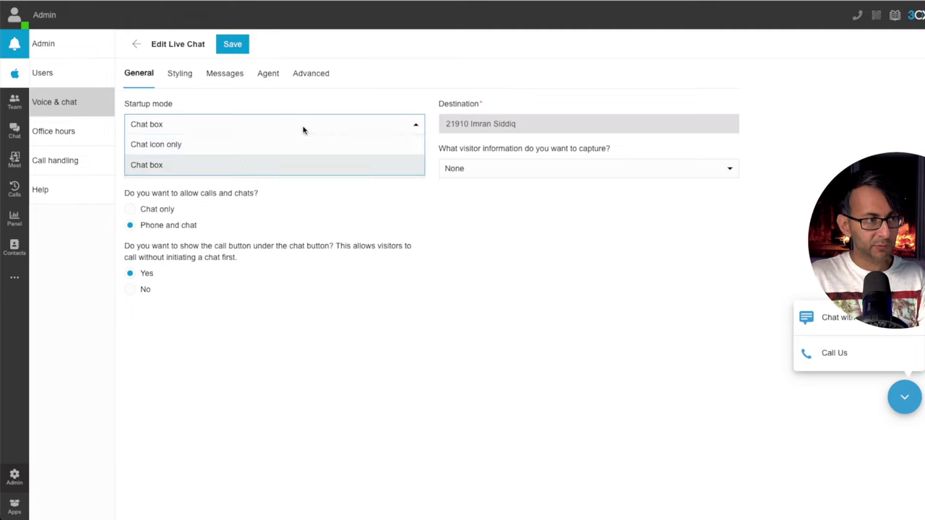
left_click(239, 145)
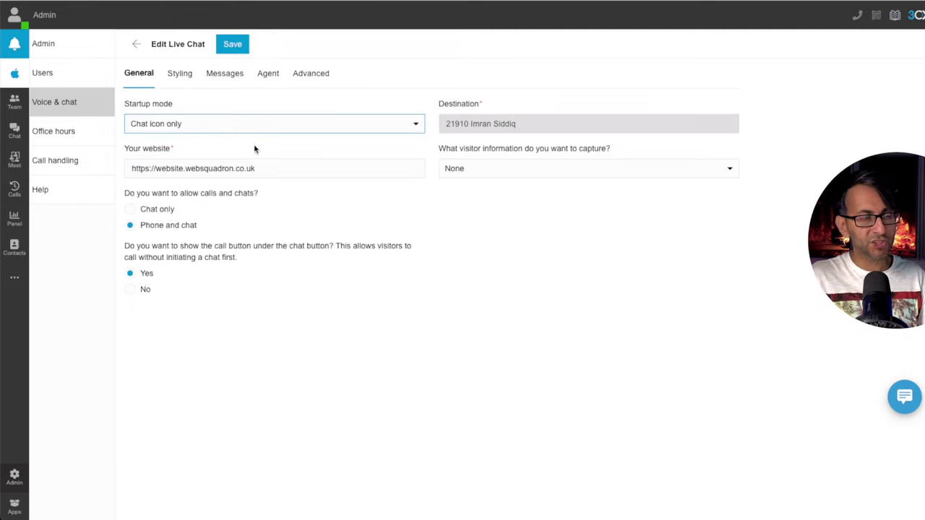
left_click(131, 212)
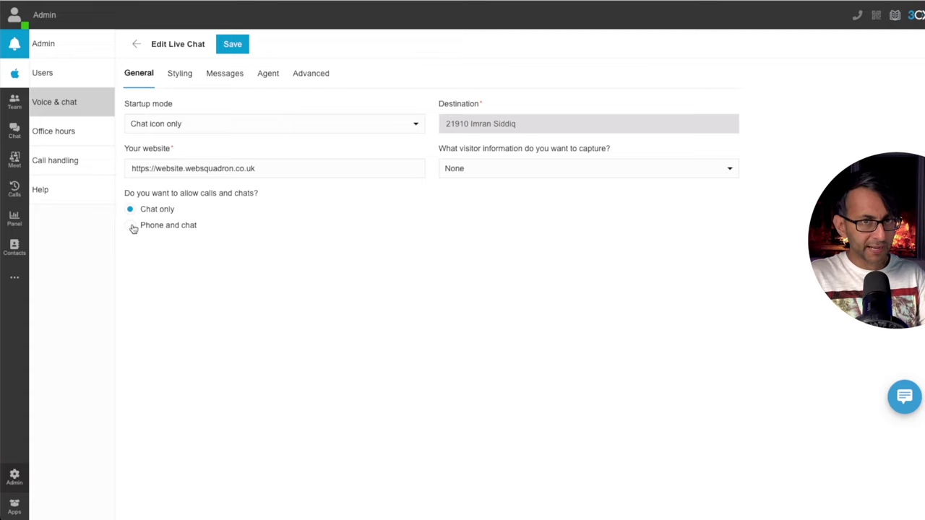
left_click(131, 227)
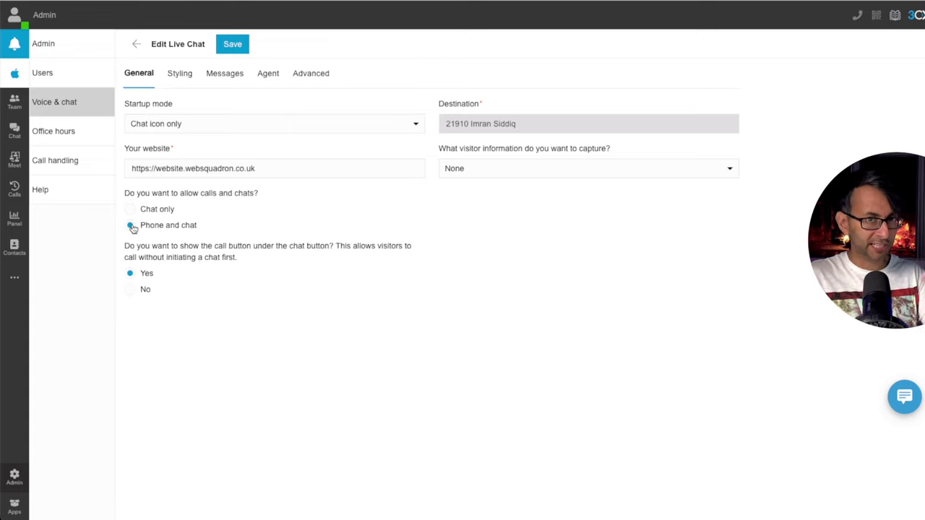
Set the captured visitor information to Name & email address
left_click(554, 169)
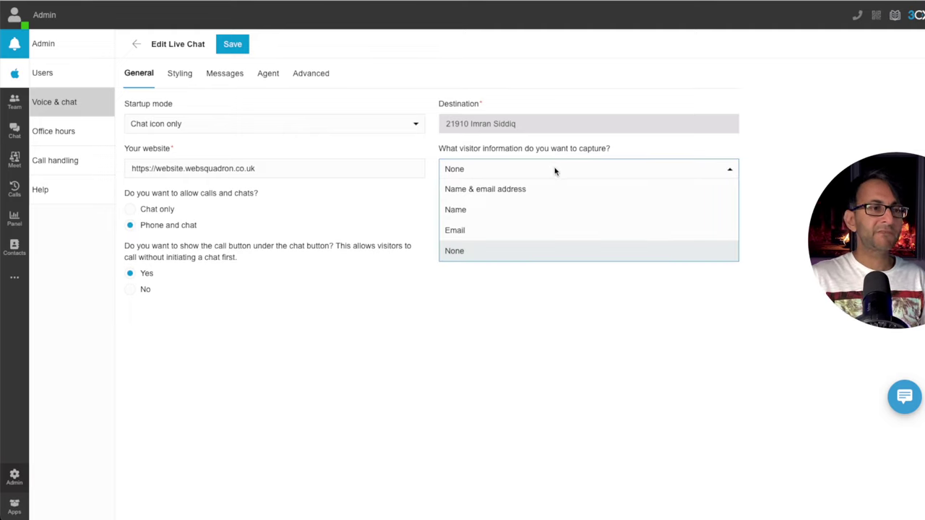
left_click(555, 187)
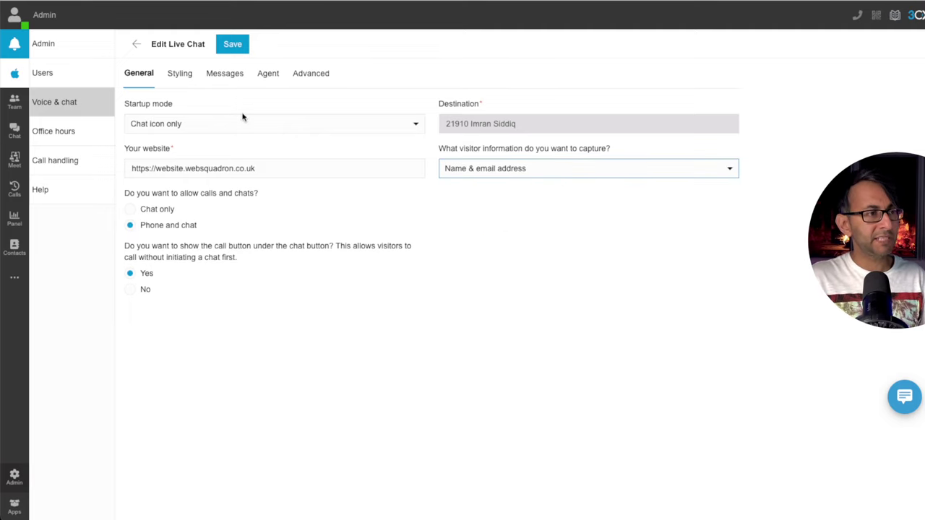
left_click(184, 80)
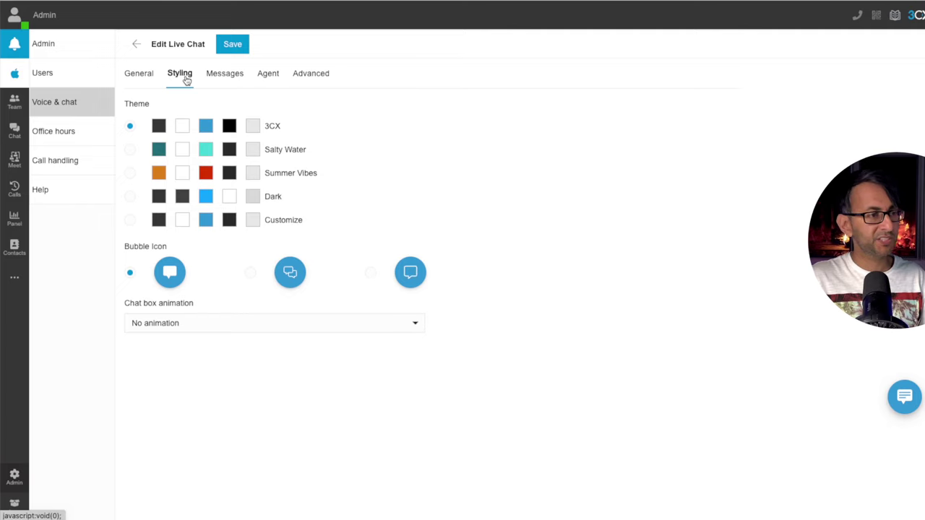
Apply the Summer Vibes theme with Slide up chat box animation, then preview the chat bubble and window
left_click(132, 174)
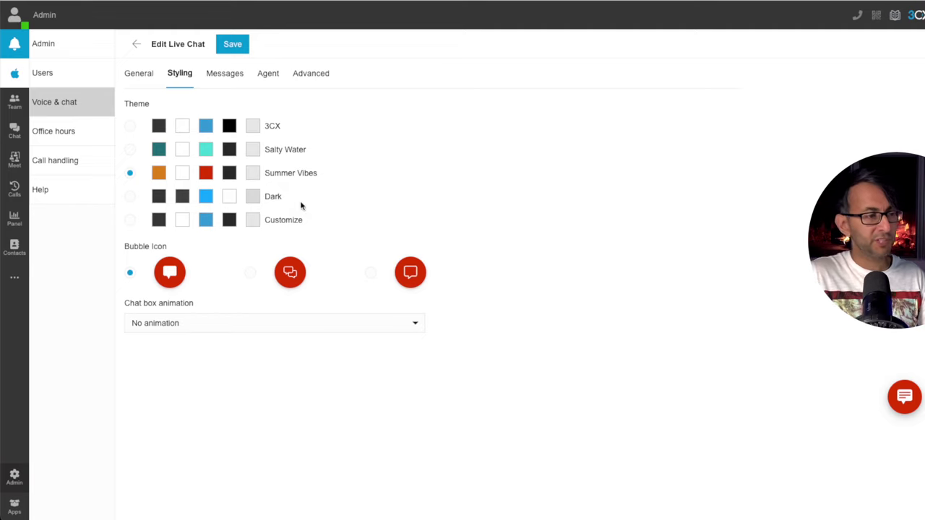
left_click(256, 323)
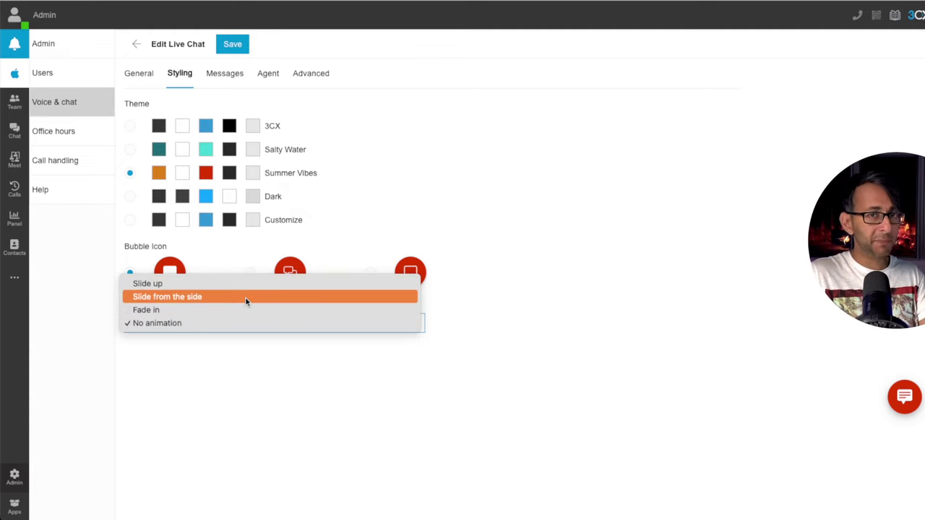
left_click(250, 285)
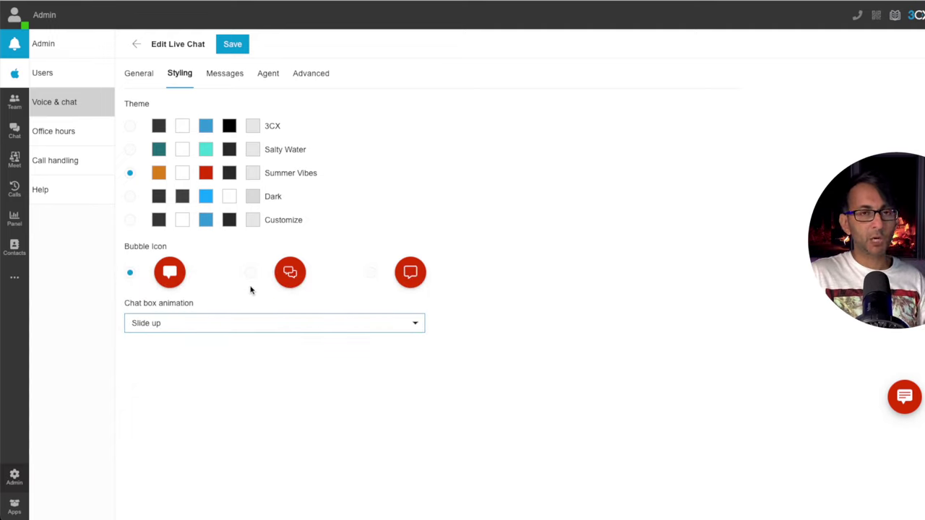
left_click(904, 398)
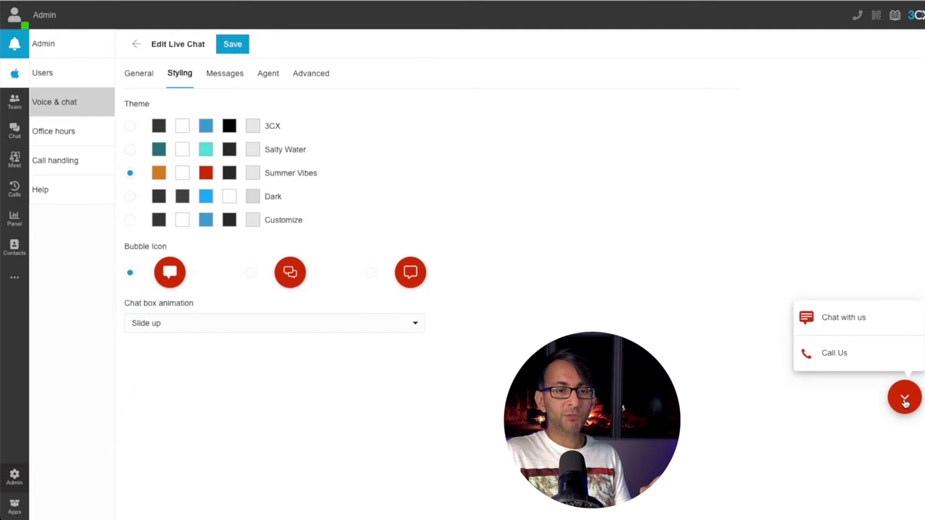
left_click(867, 316)
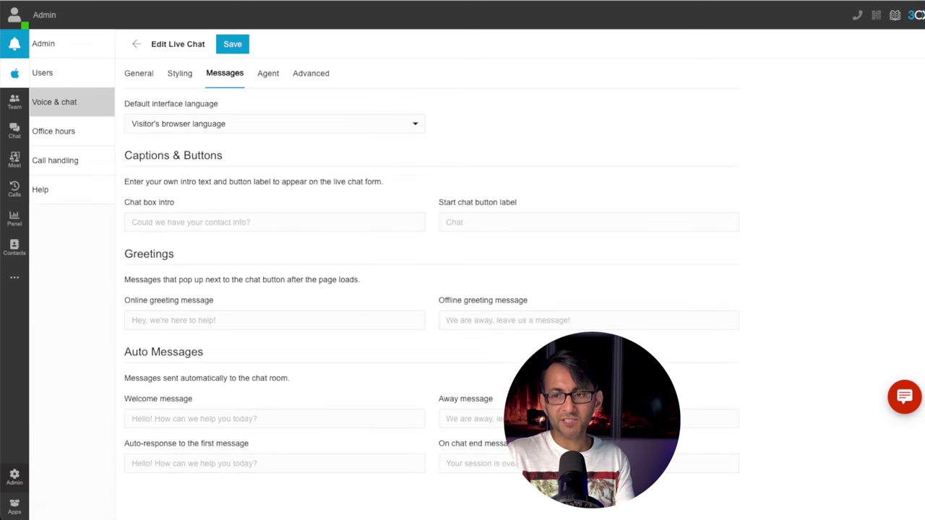
Set the welcome message to 'Hey - what's up my friend?', save, and close the chat preview
left_click(258, 419)
type("Hey - what's up my friend?")
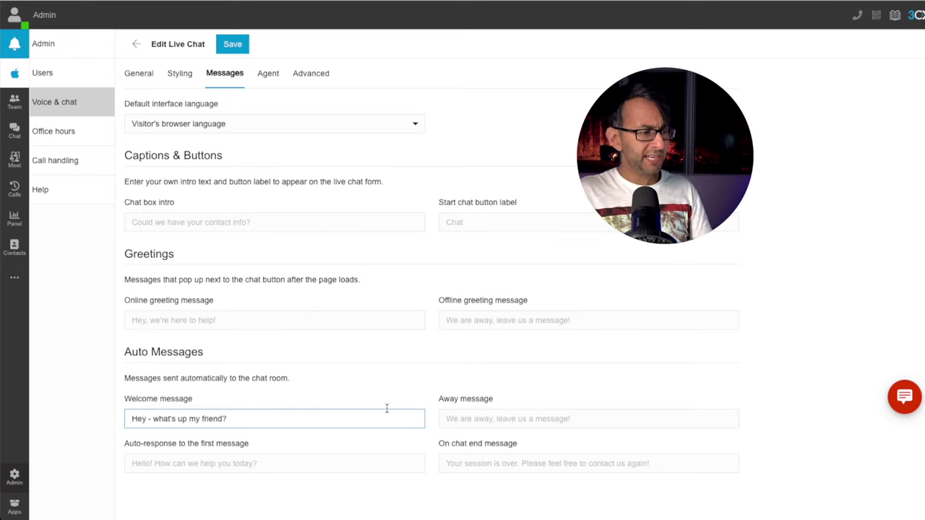
left_click(233, 42)
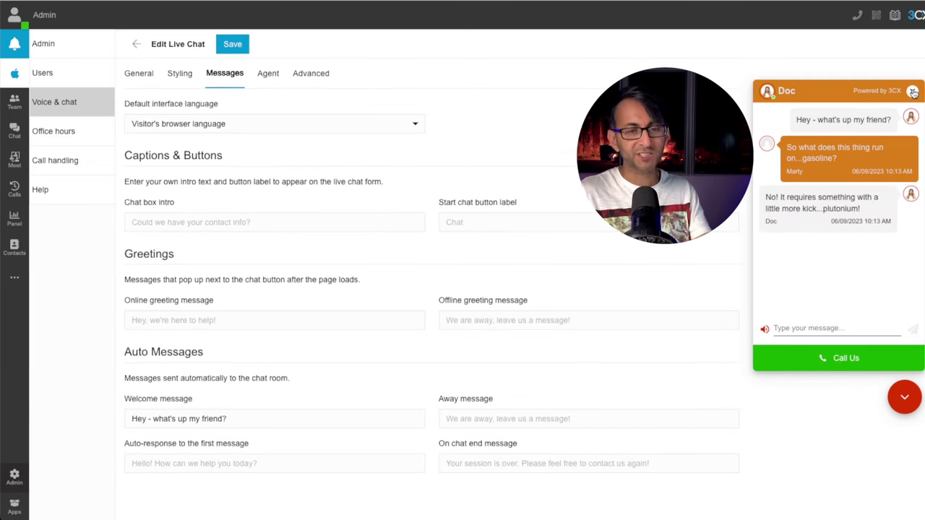
left_click(912, 92)
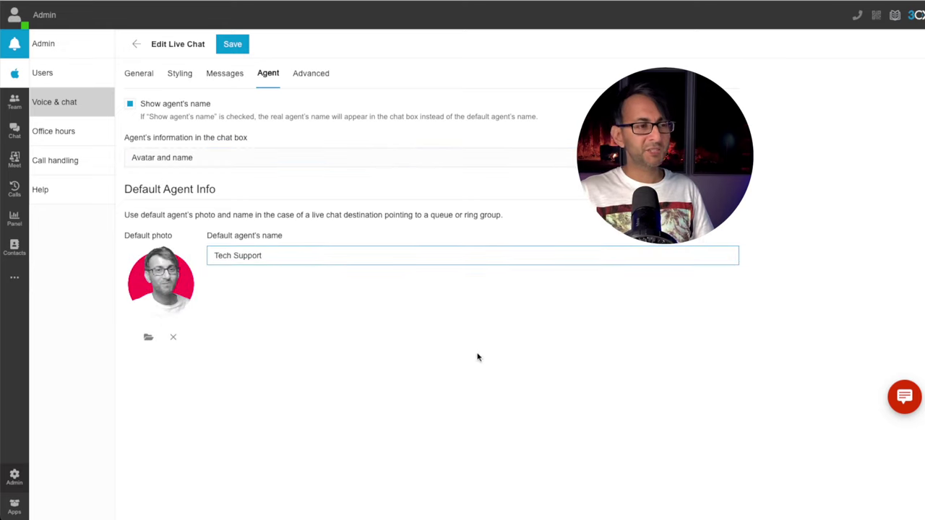
In Advanced settings, enable calls to a queue or ring group and turn on privacy controls
left_click(311, 73)
left_click(325, 109)
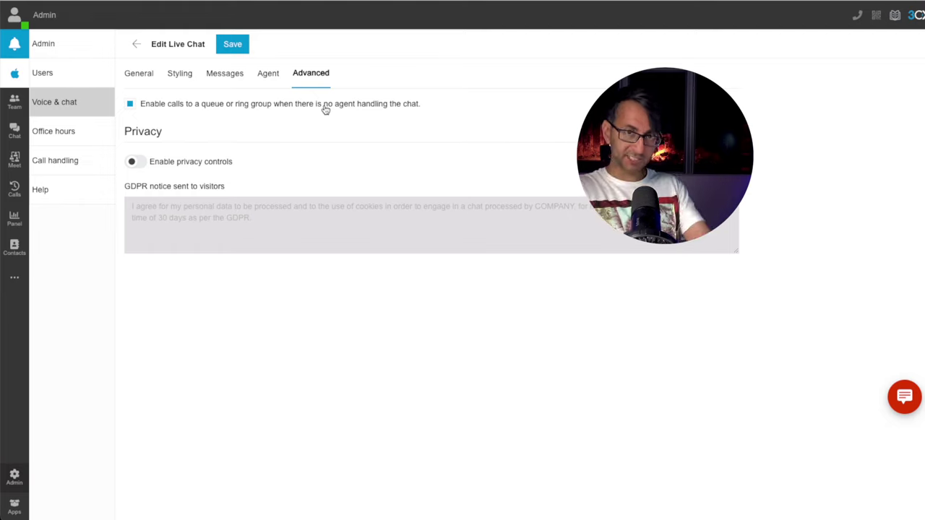
left_click(134, 161)
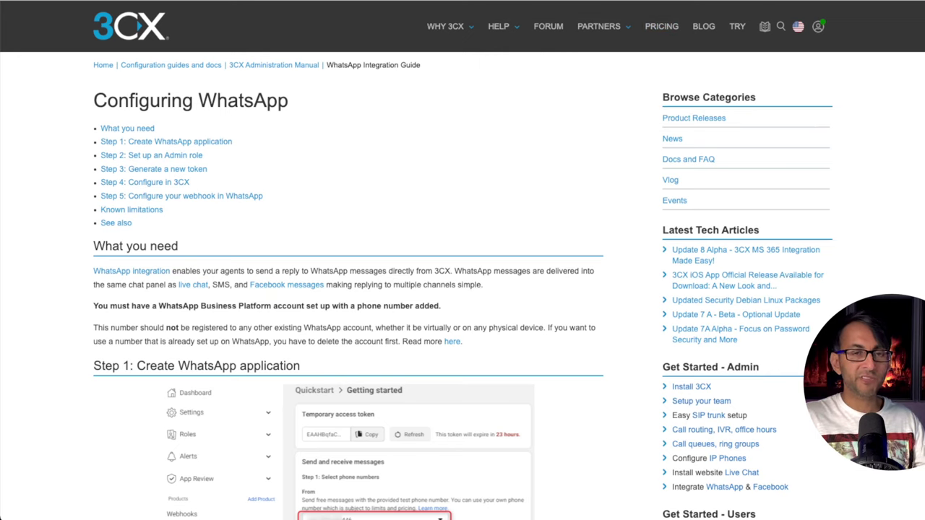
Switch to the Facebook integration guide and scroll through Steps 2 and 3, then back up
key("ctrl+Tab")
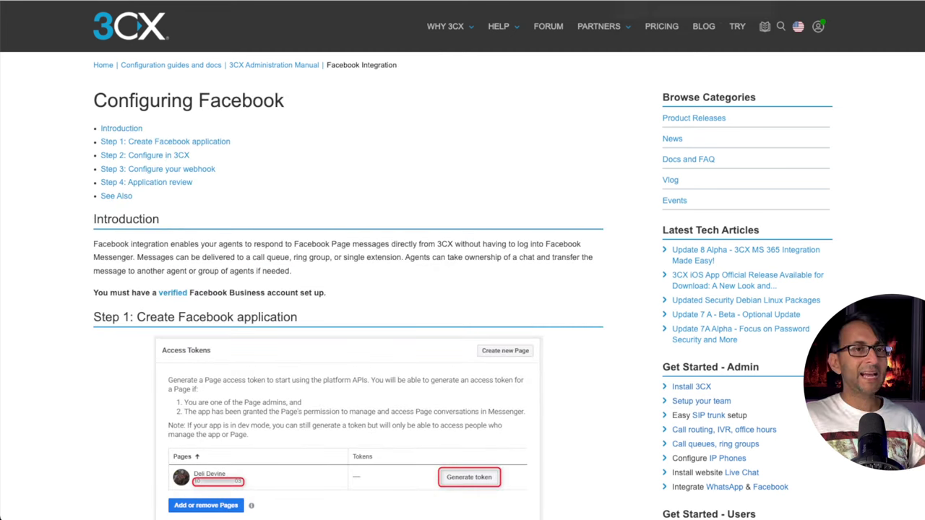
scroll(526, 339, "down", 10)
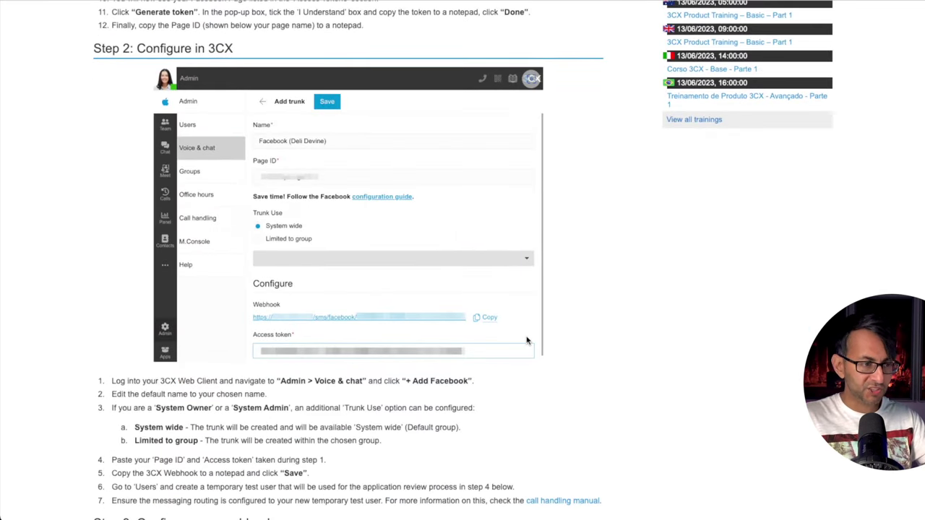
scroll(526, 340, "down", 3)
scroll(527, 341, "up", 15)
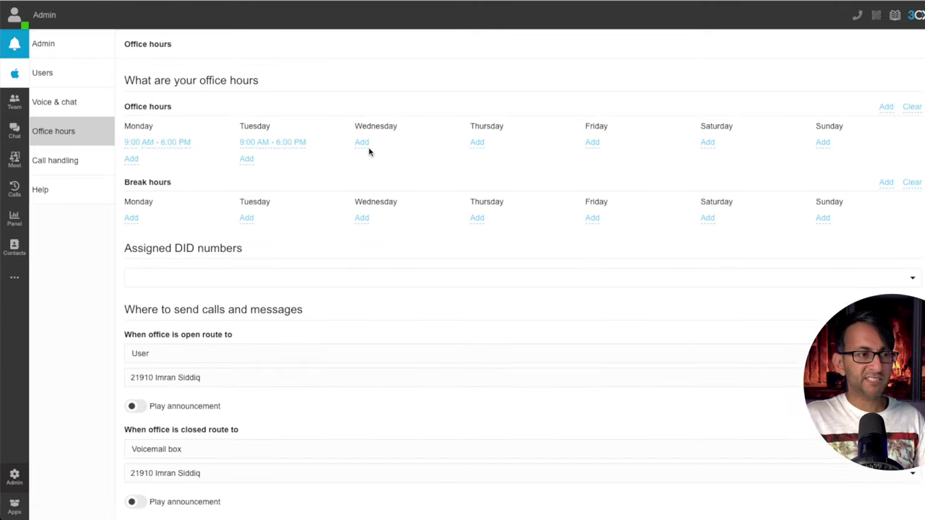
Add Wednesday office hours of 9:00 AM to 6:00 PM
left_click(365, 143)
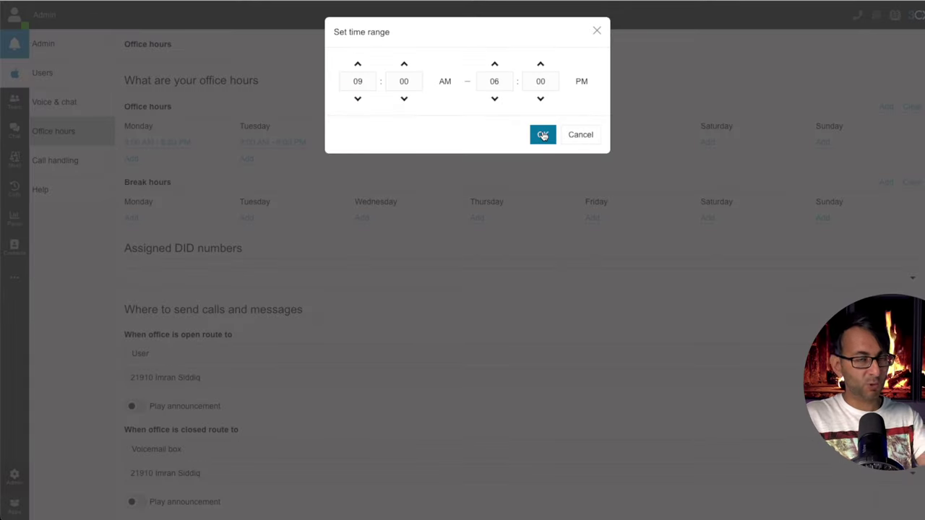
left_click(543, 136)
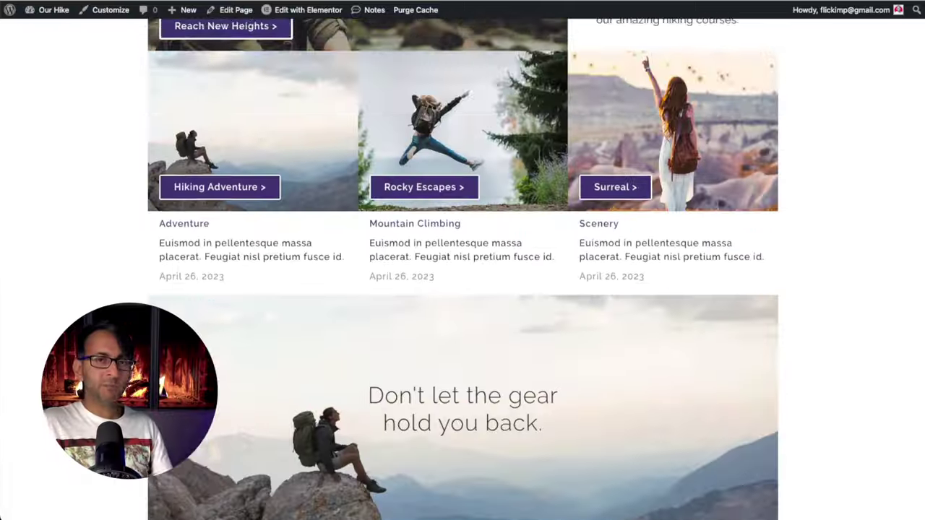
Browse the Our Hike home page, then go to the shop page showing the chat bubble
scroll(463, 267, "down", 3)
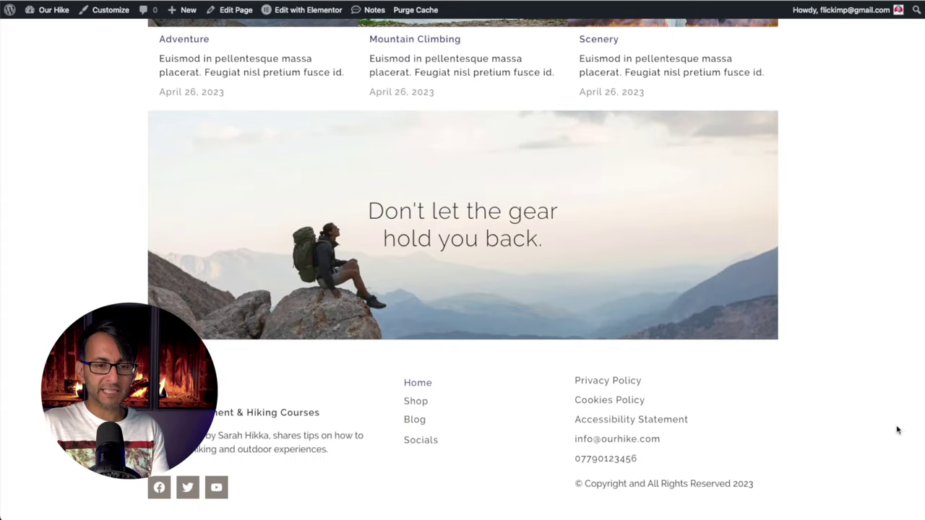
scroll(462, 267, "up", 5)
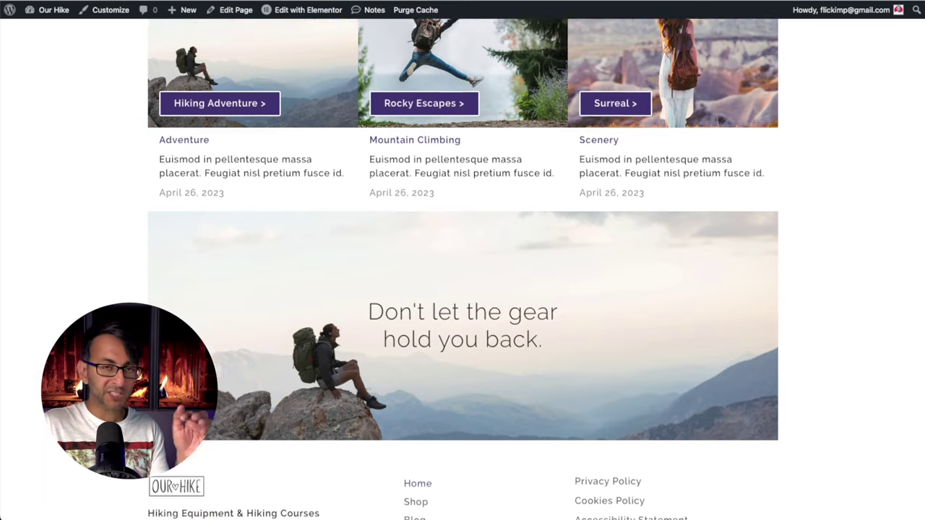
scroll(463, 268, "down", 5)
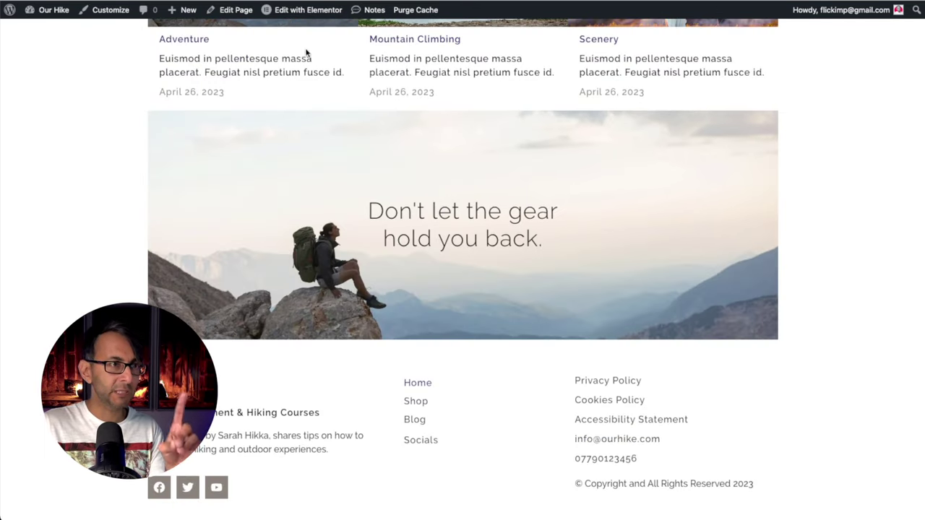
mouse_move(311, 12)
key("super+l")
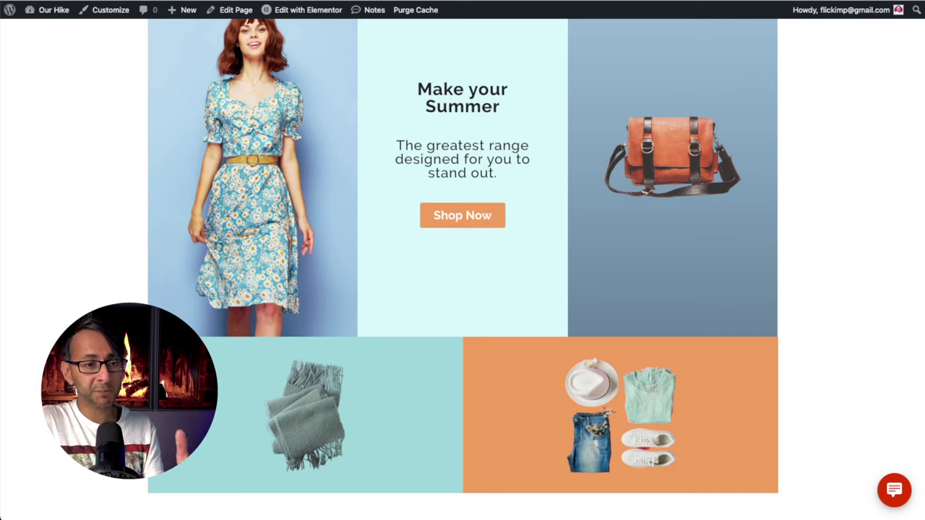
scroll(891, 494, "down", 2)
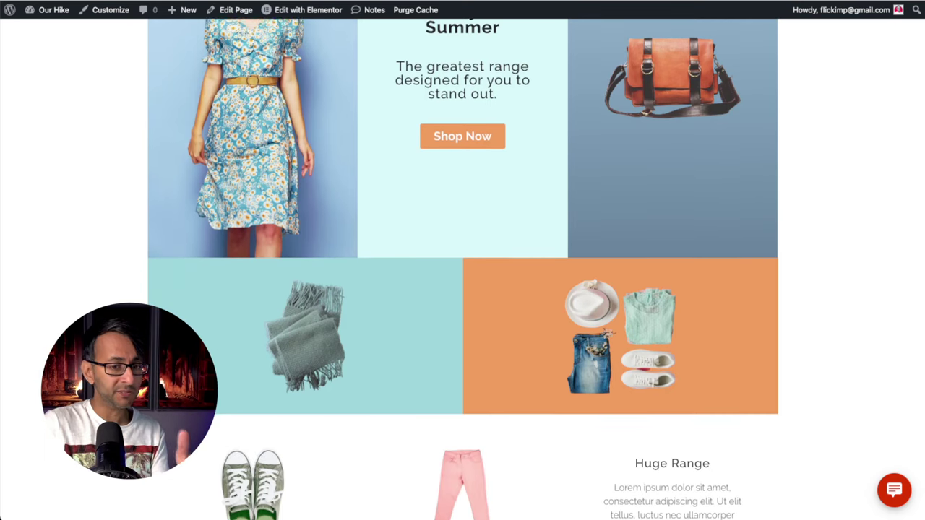
Start a visitor chat via Chat with us, accepting the personal data consent
left_click(891, 494)
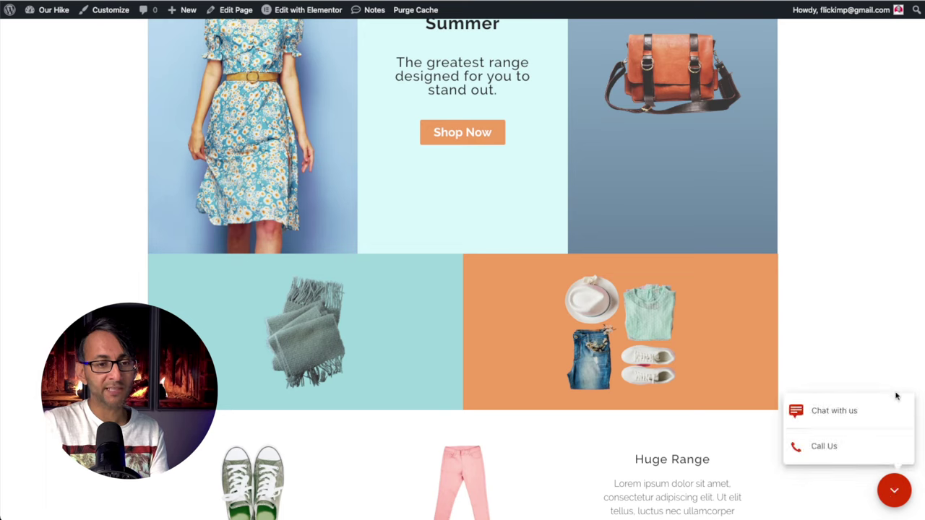
left_click(864, 422)
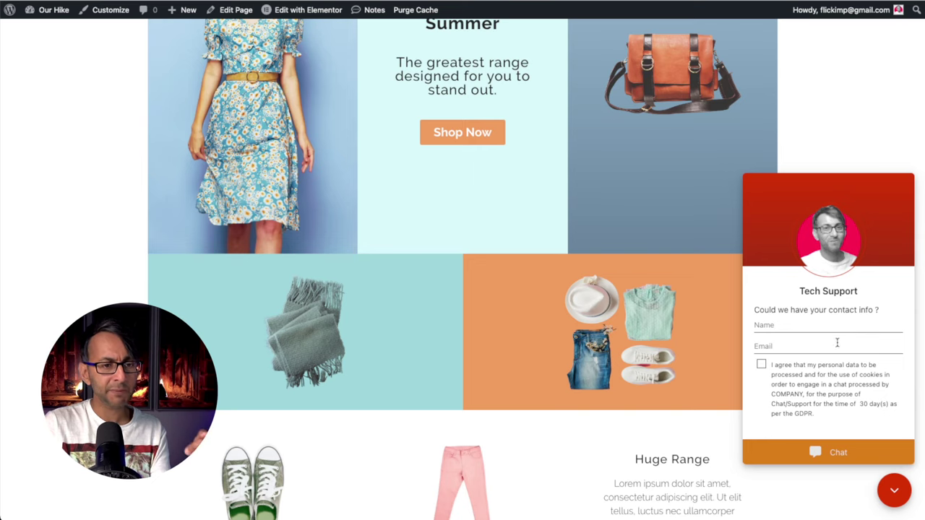
left_click(761, 364)
left_click(845, 454)
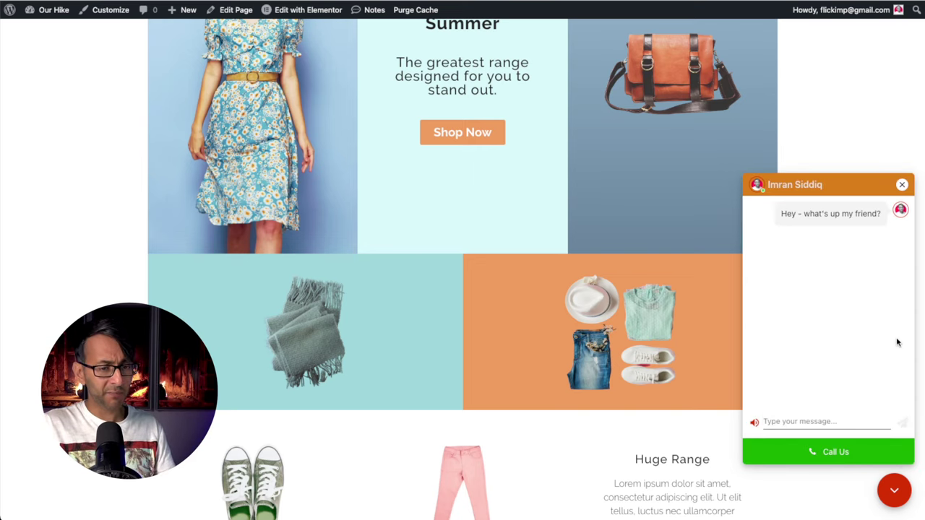
Send the visitor message 'I need some help on Web Design.'
left_click(842, 421)
type("I need some help on Web Design.")
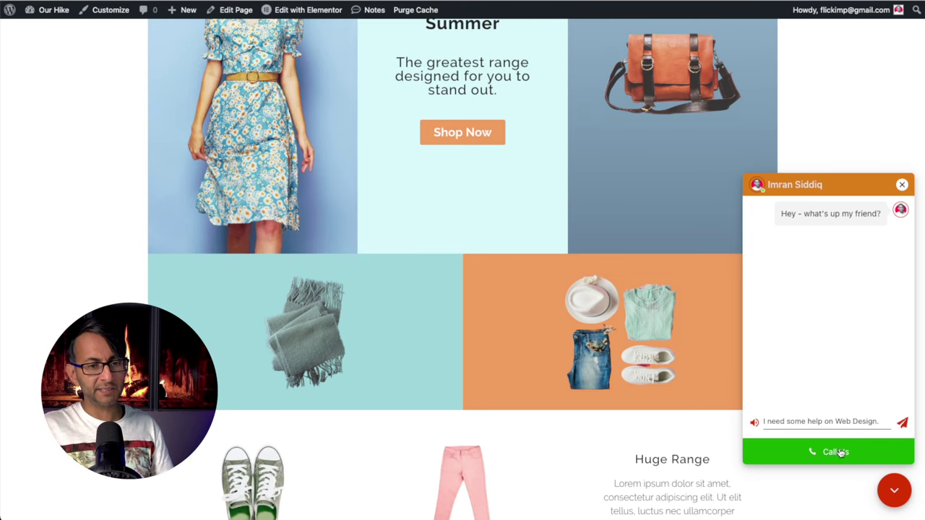
key("Return")
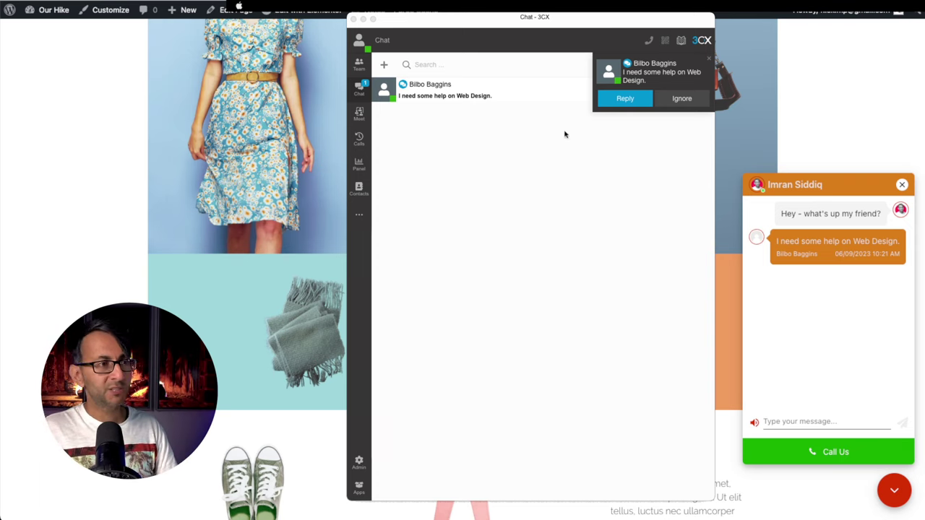
Reply to the visitor's chat with 'What do you need?'
left_click(663, 122)
left_click(625, 98)
type("What d")
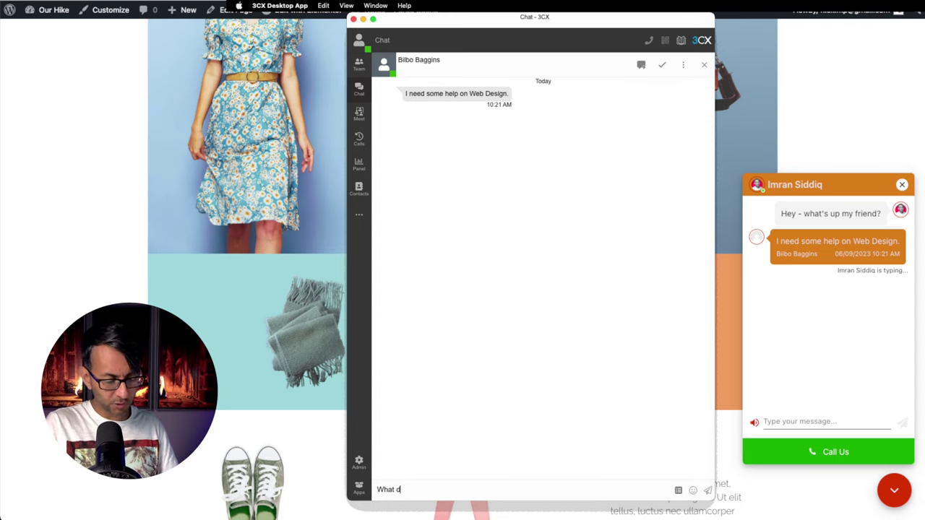
type("o you need?")
key("Return")
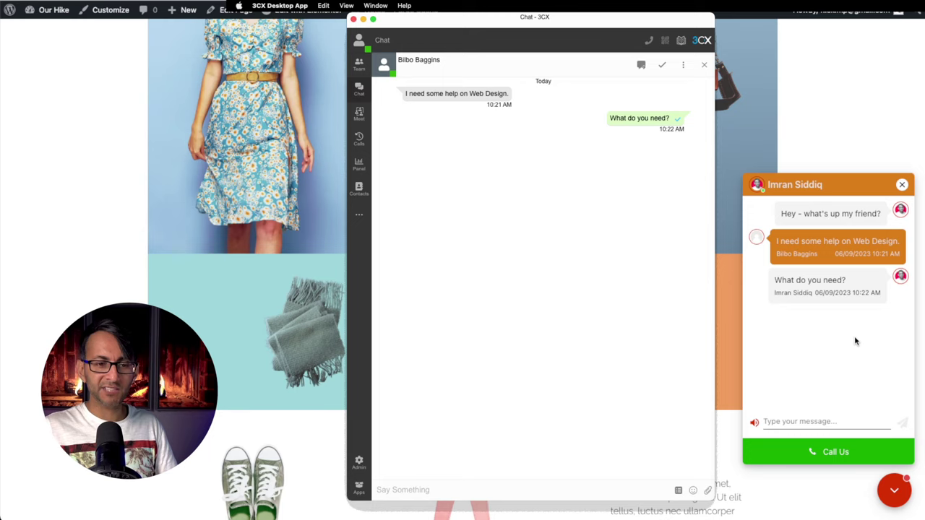
Review transfer and chat options without transferring, then send the visitor's follow-up reply
left_click(640, 67)
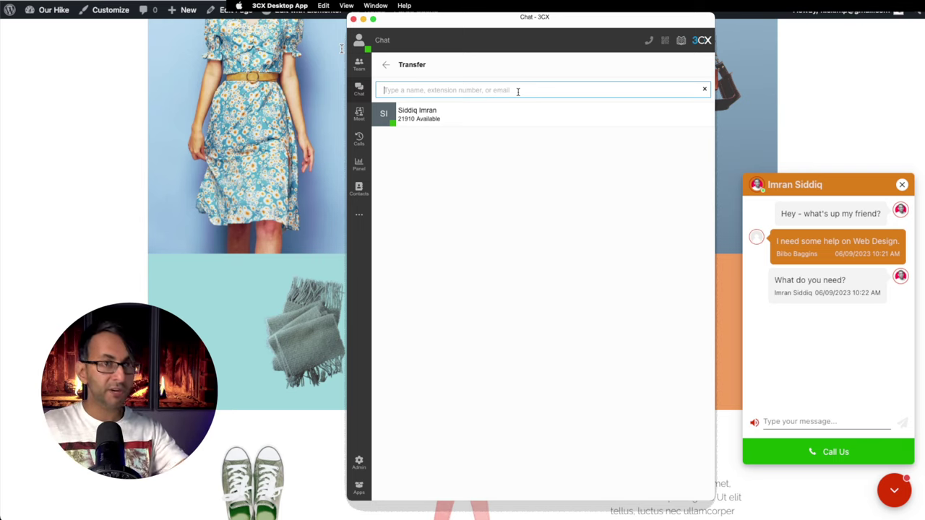
left_click(386, 64)
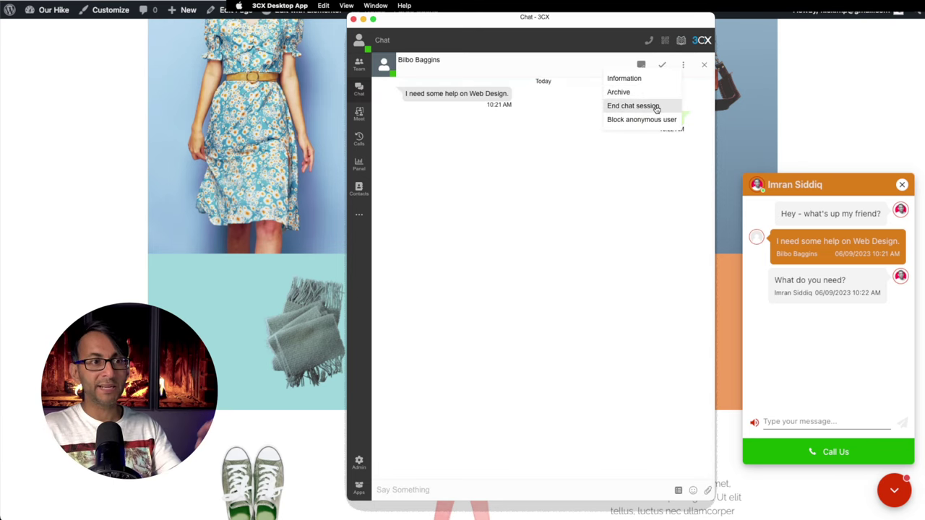
left_click(605, 186)
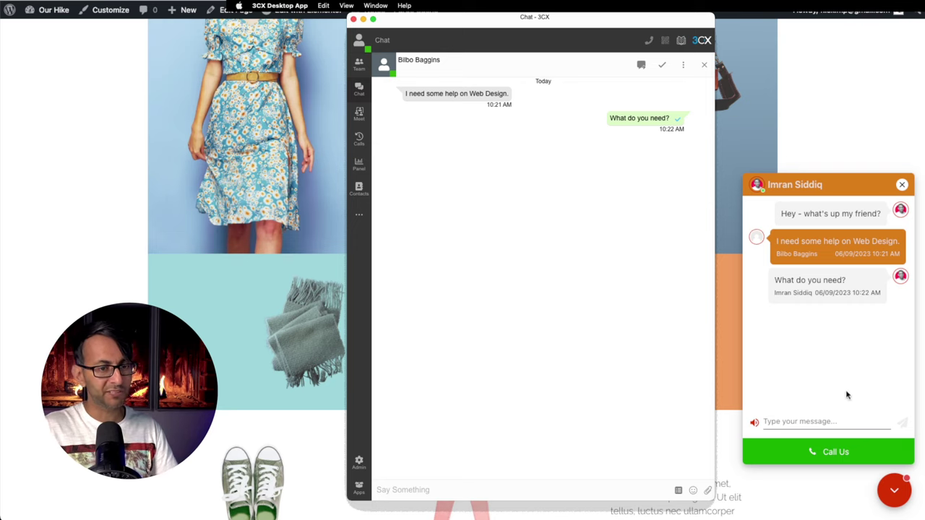
left_click(824, 422)
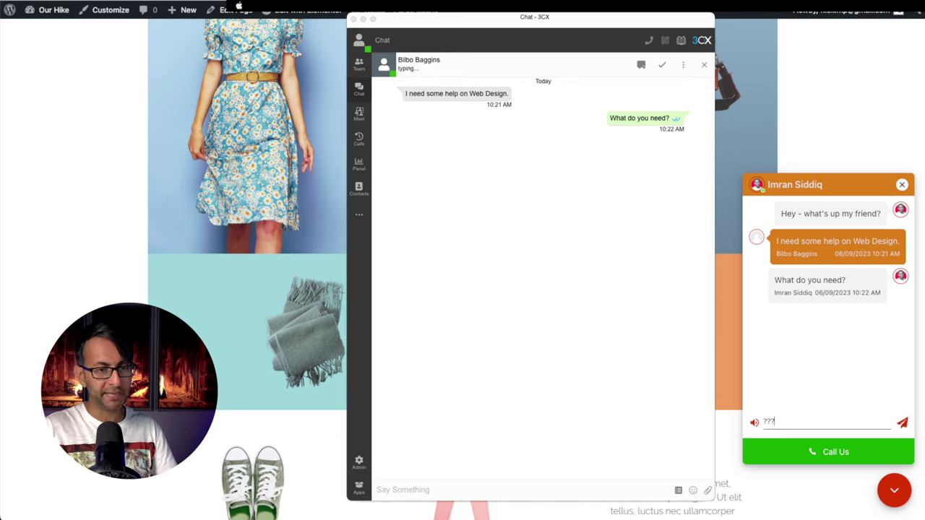
key("Return")
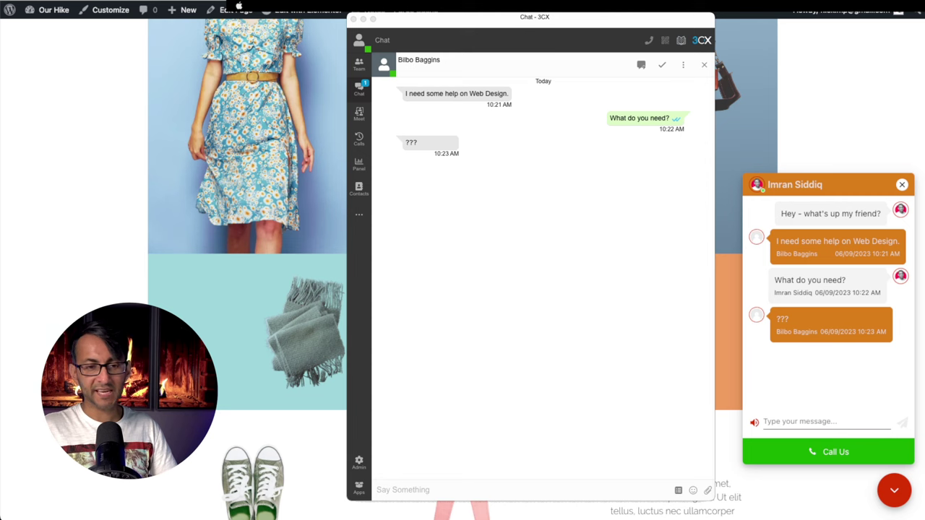
key("super+Tab")
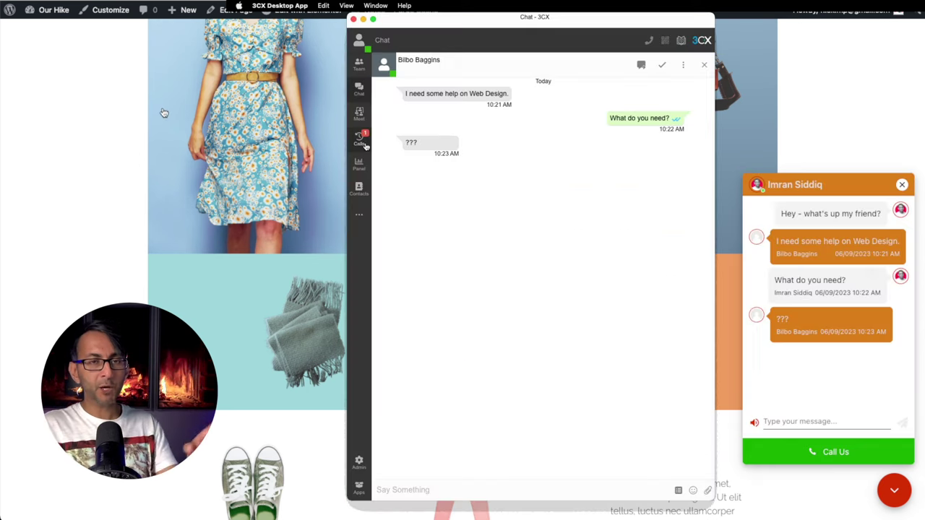
Open the Calls history to see the visitor's missed LiveChat call
left_click(360, 140)
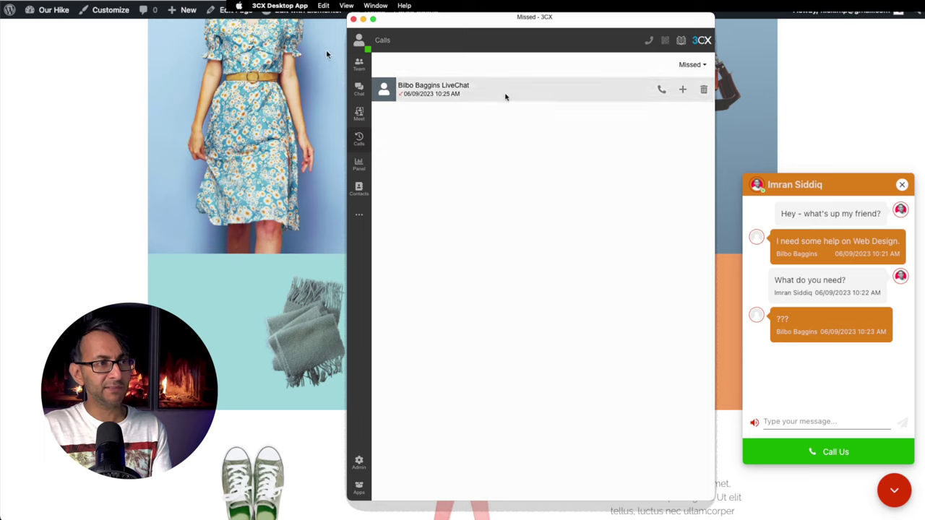